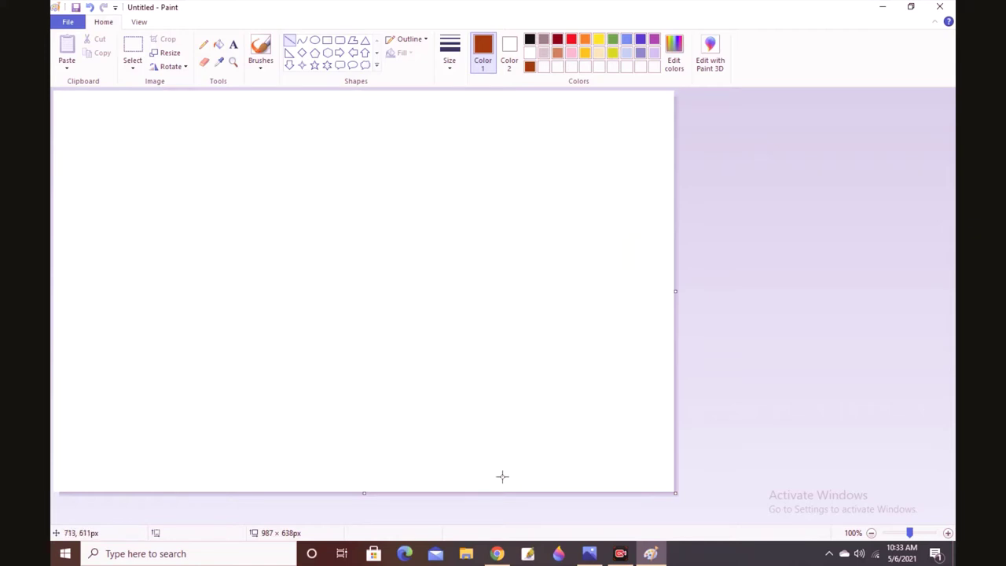
Draw three parallel diagonal lines rising rightward: brown across the canvas's lower-right corner, orange through the middle, and gold across the upper-left corner
{"action": "left_click_drag", "start_coordinate": [495, 491], "coordinate": [680, 305]}
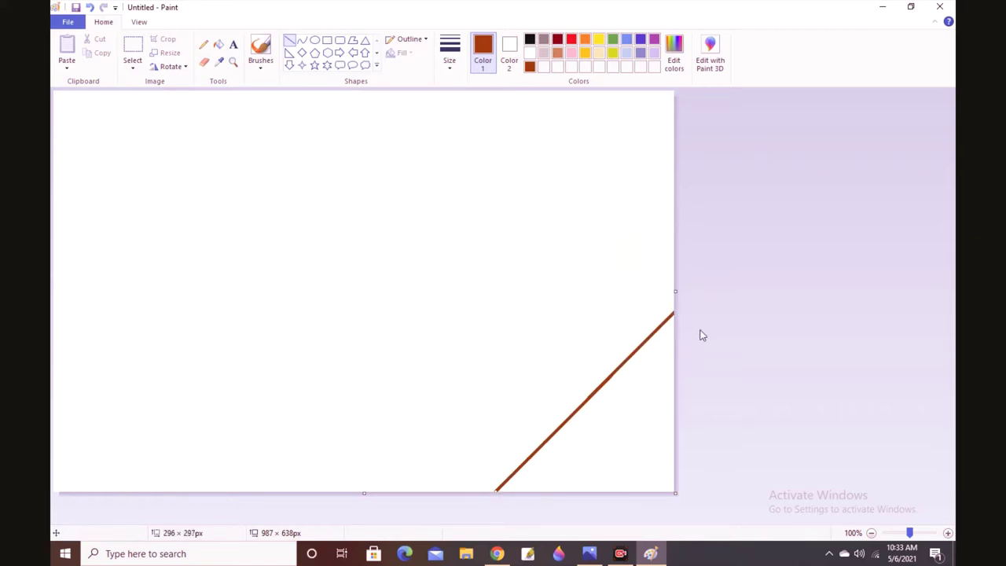
{"action": "left_click", "coordinate": [584, 39]}
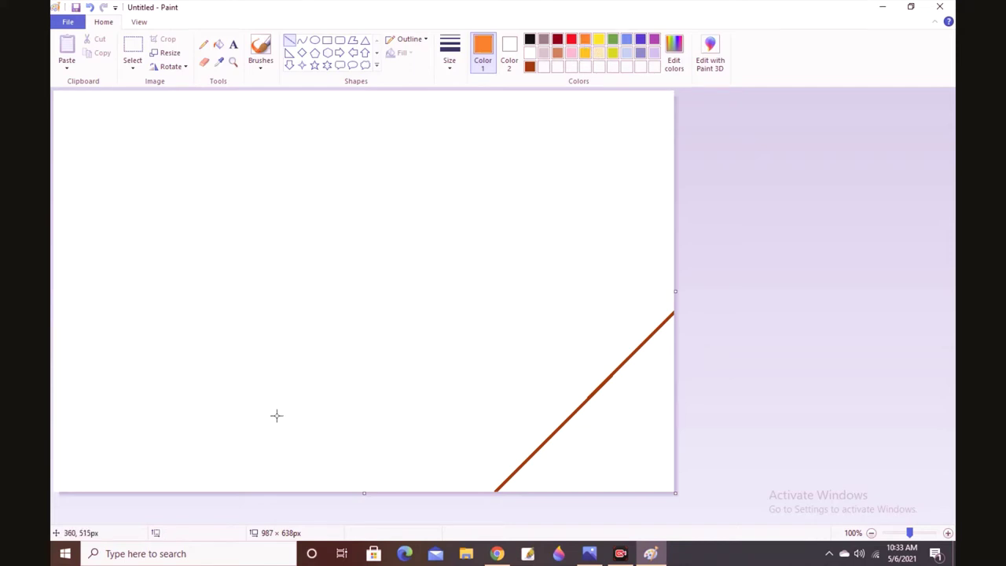
{"action": "mouse_move", "coordinate": [161, 489]}
{"action": "left_mouse_down"}
{"action": "mouse_move", "coordinate": [260, 422]}
{"action": "mouse_move", "coordinate": [576, 91]}
{"action": "left_mouse_up"}
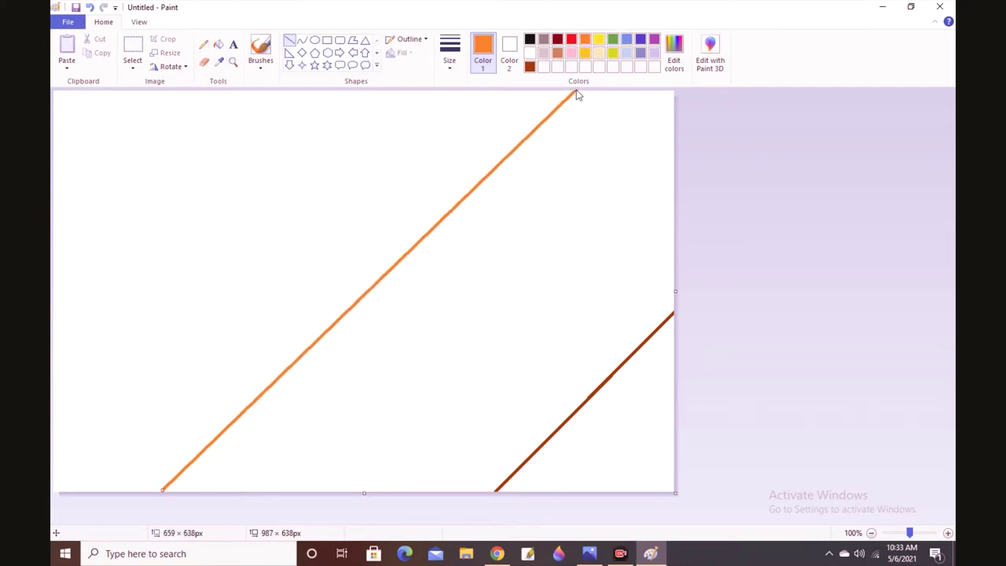
{"action": "left_click", "coordinate": [711, 103]}
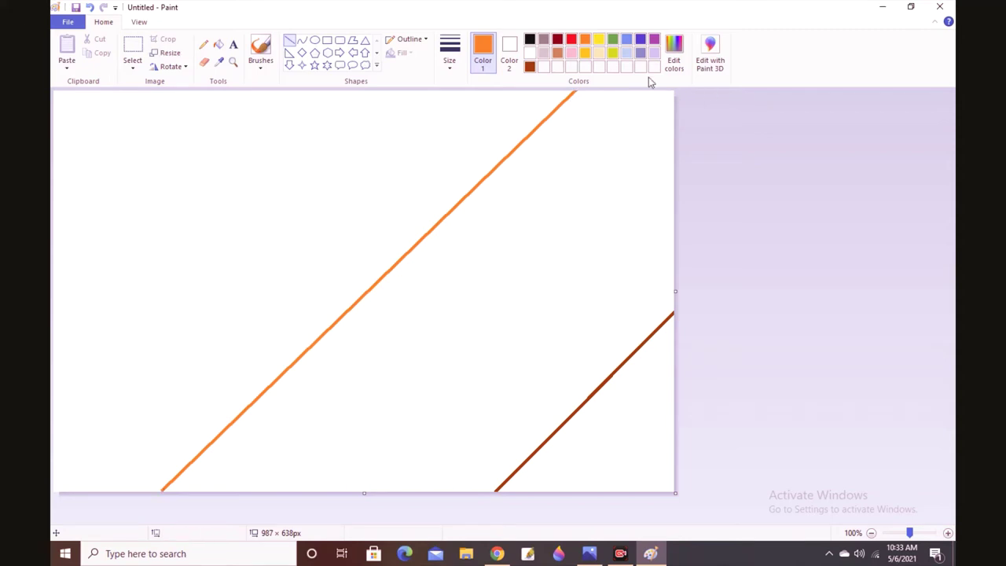
{"action": "left_click", "coordinate": [584, 53]}
{"action": "left_click_drag", "start_coordinate": [53, 340], "coordinate": [315, 84]}
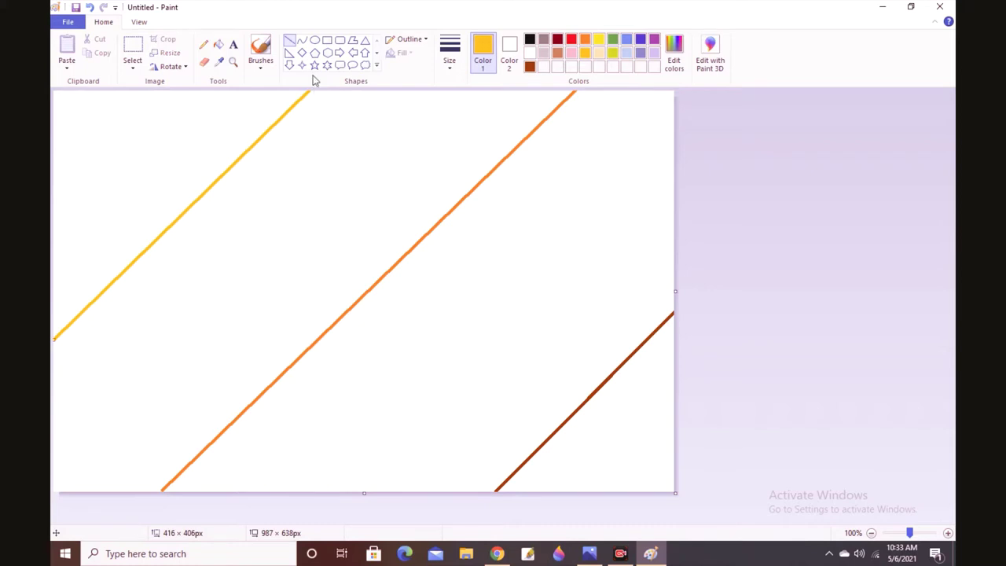
Fill the diagonal areas from the lower-right corner to the upper-left corner with brown, orange, gold and yellow
{"action": "left_click", "coordinate": [218, 44]}
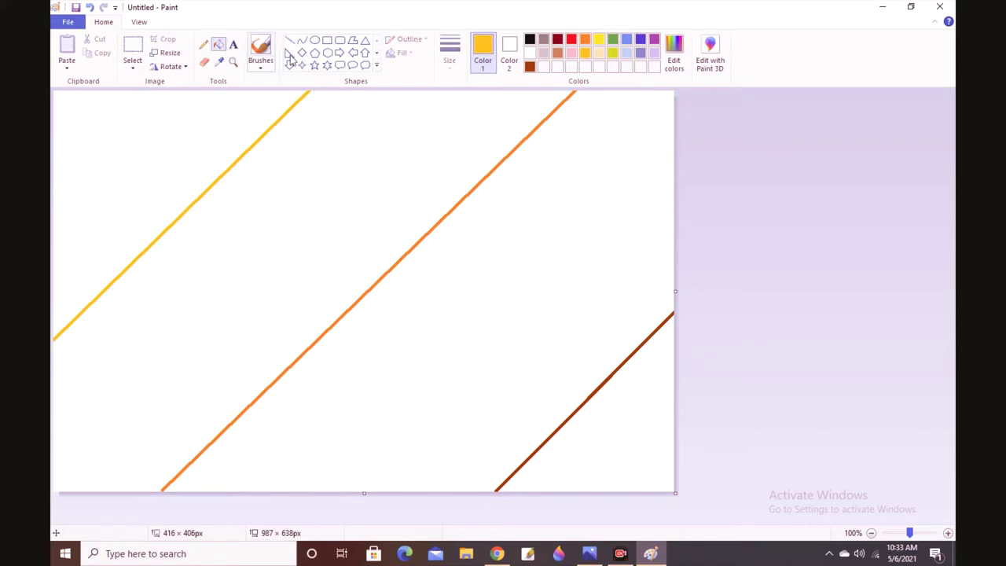
{"action": "left_click", "coordinate": [529, 68]}
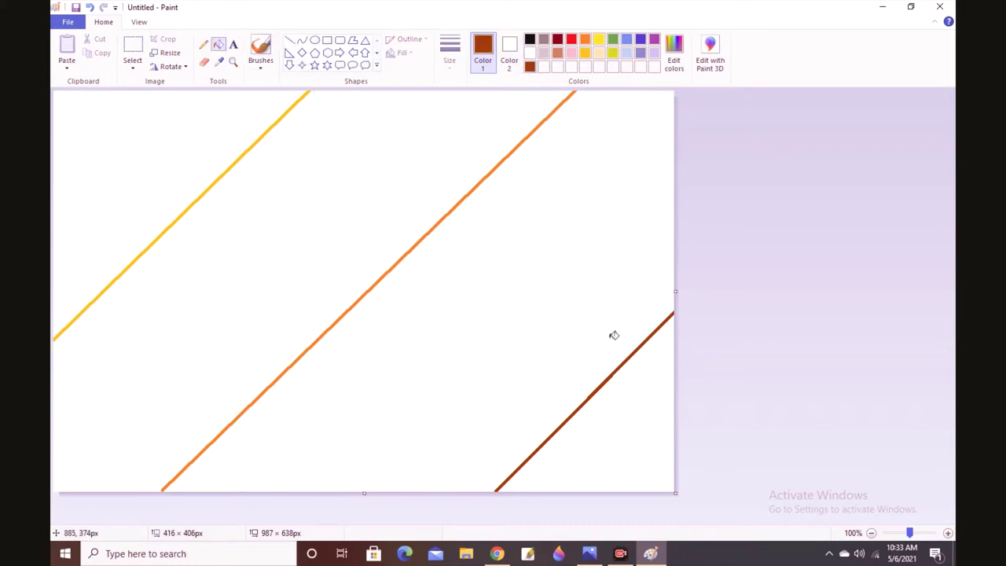
{"action": "left_click", "coordinate": [625, 415]}
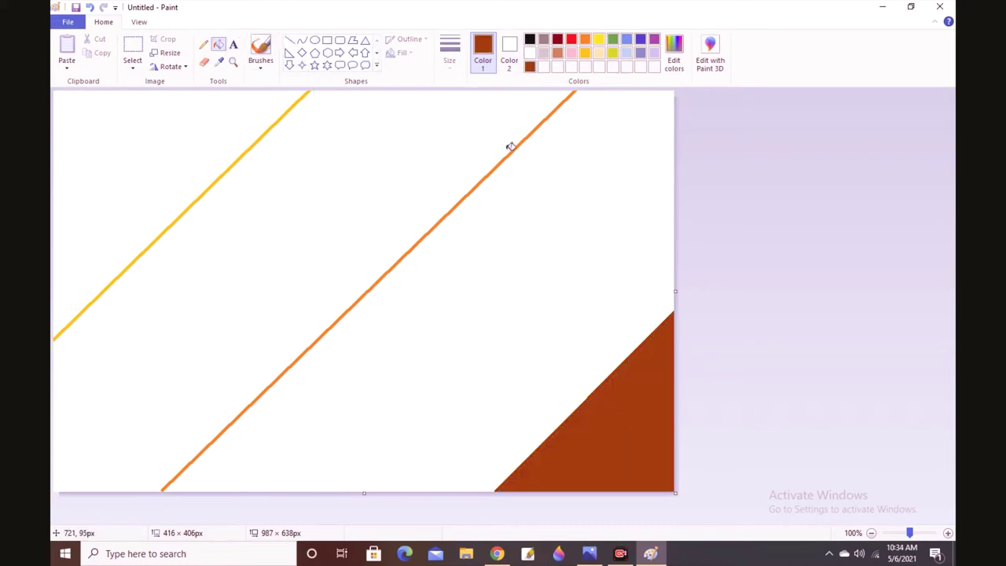
{"action": "left_click", "coordinate": [585, 39]}
{"action": "left_click", "coordinate": [585, 179]}
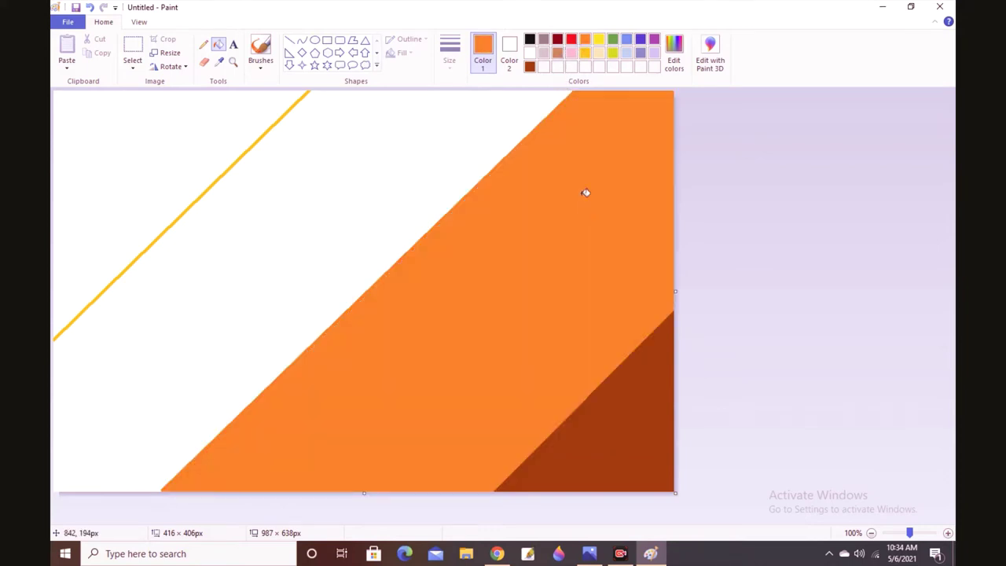
{"action": "left_click", "coordinate": [589, 53]}
{"action": "left_click", "coordinate": [309, 152]}
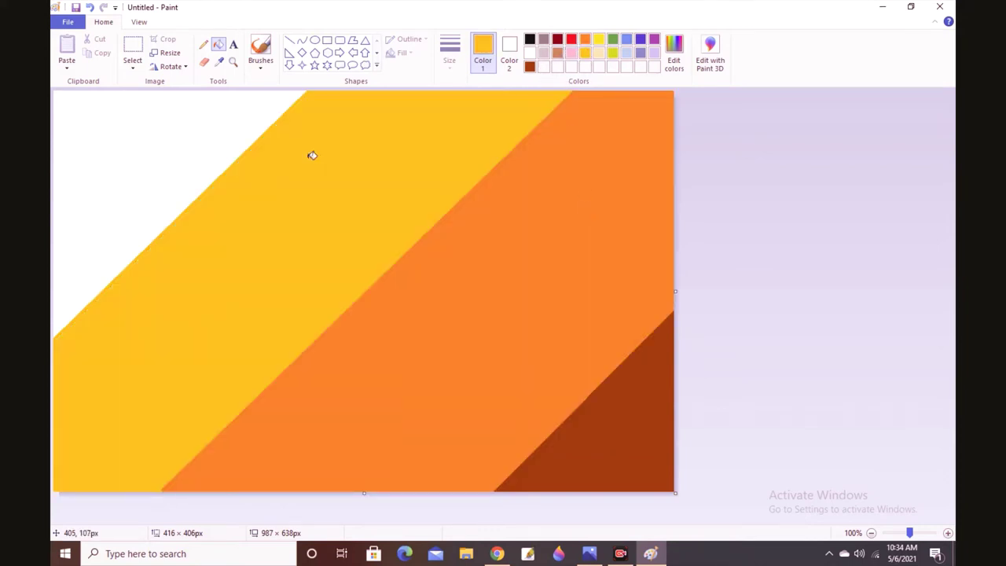
{"action": "left_click", "coordinate": [599, 38]}
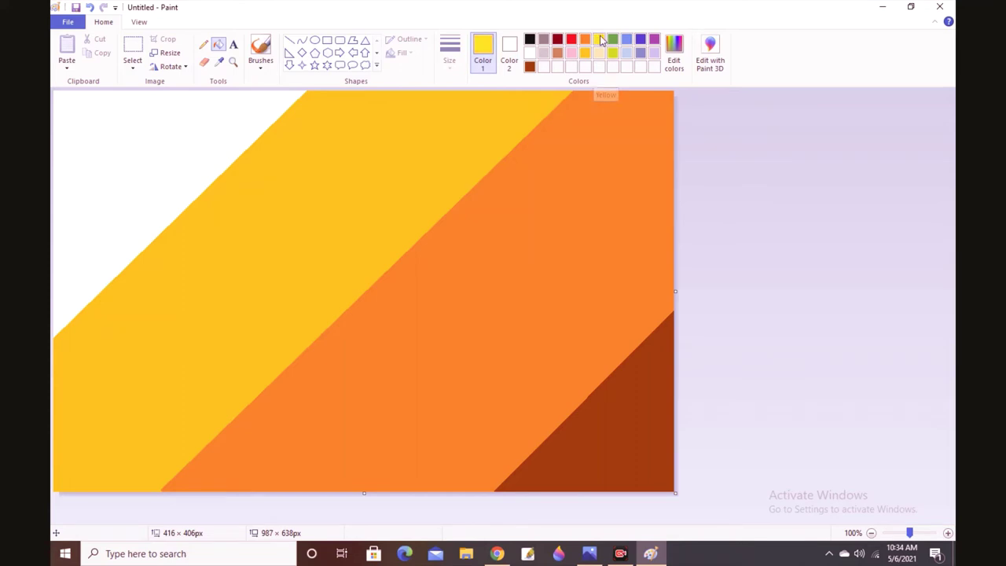
{"action": "left_click", "coordinate": [201, 113]}
Resize the image by pixels to 1 px wide, keeping its 638 px height
{"action": "left_click", "coordinate": [168, 52]}
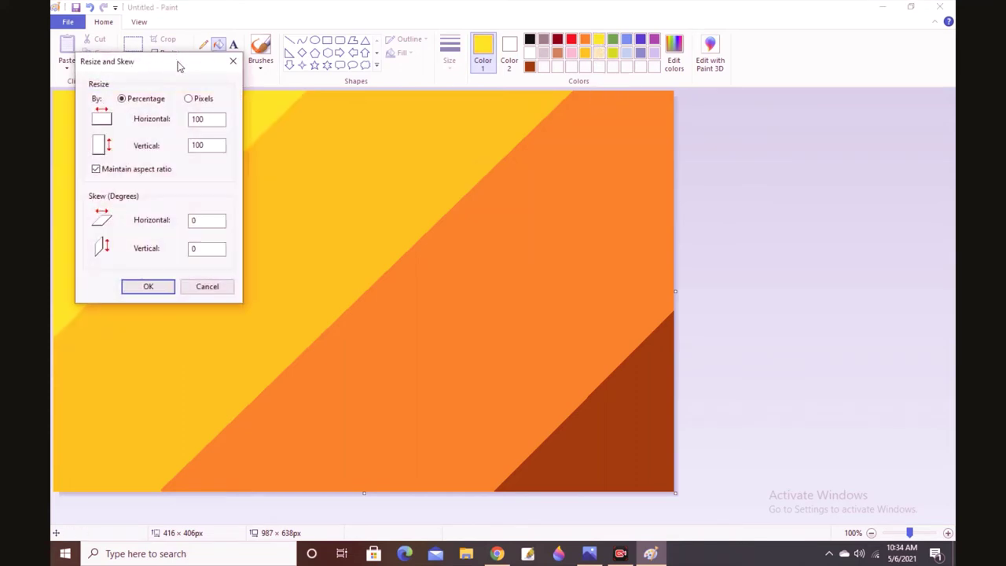
{"action": "left_click", "coordinate": [199, 100]}
{"action": "left_click", "coordinate": [213, 119]}
{"action": "type", "text": "1"}
{"action": "left_click", "coordinate": [148, 286]}
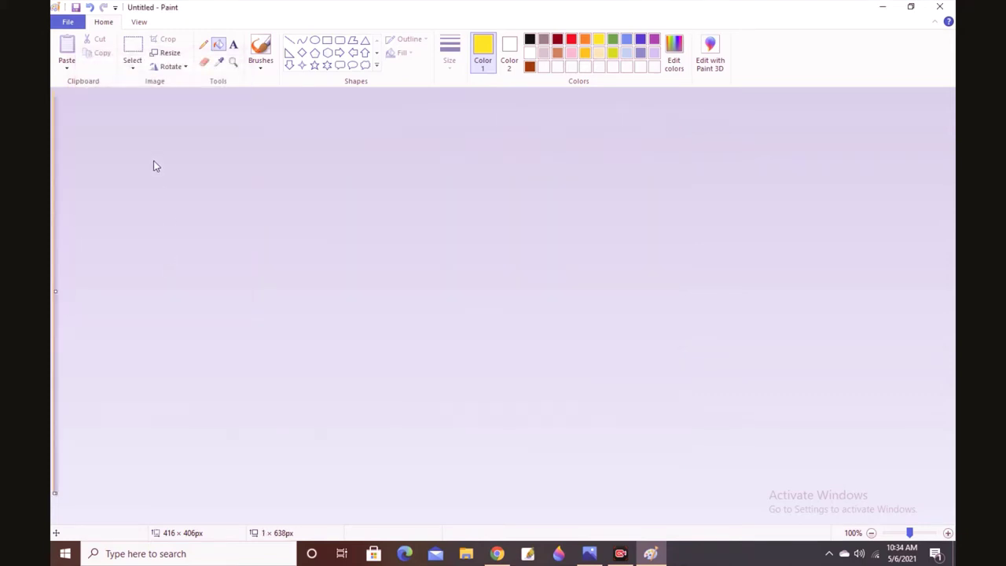
Stretch the 1 px strip back to 987 px wide at 638 px height to form a gradient
{"action": "left_click", "coordinate": [166, 52]}
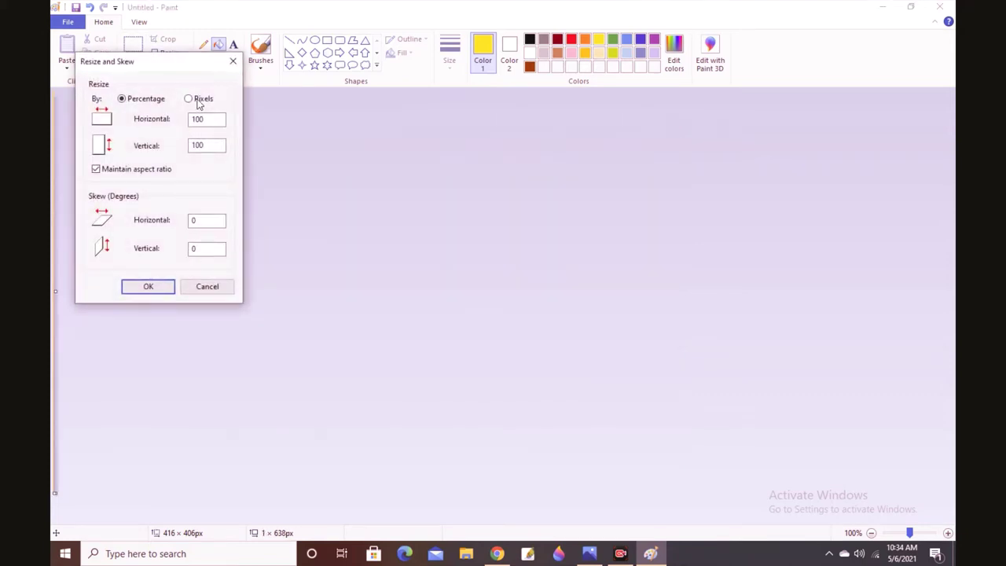
{"action": "left_click", "coordinate": [198, 104]}
{"action": "left_click", "coordinate": [202, 121]}
{"action": "left_click", "coordinate": [145, 288]}
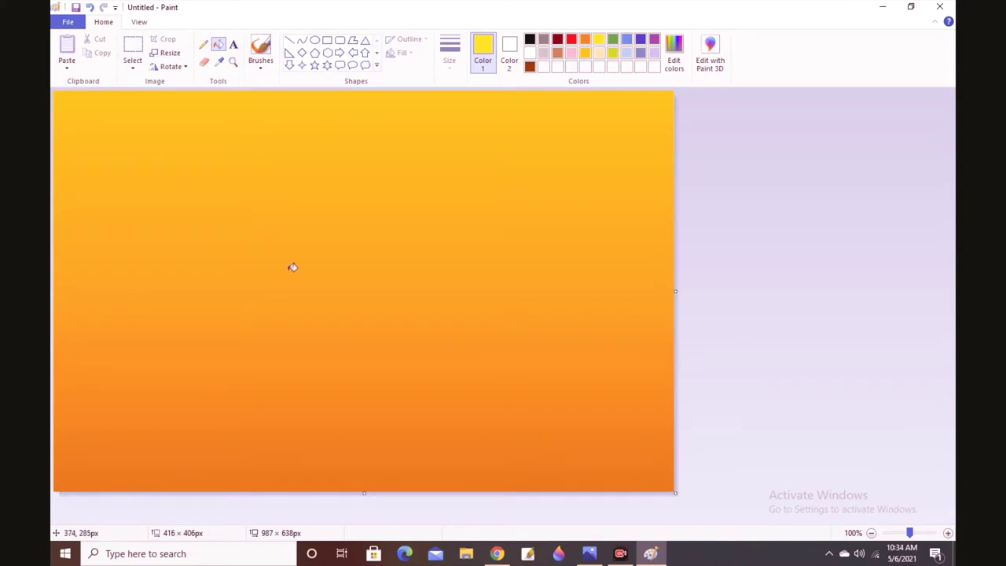
Rotate the gradient image 180° and crop the canvas from the bottom to about 374 px high
{"action": "left_click", "coordinate": [174, 67]}
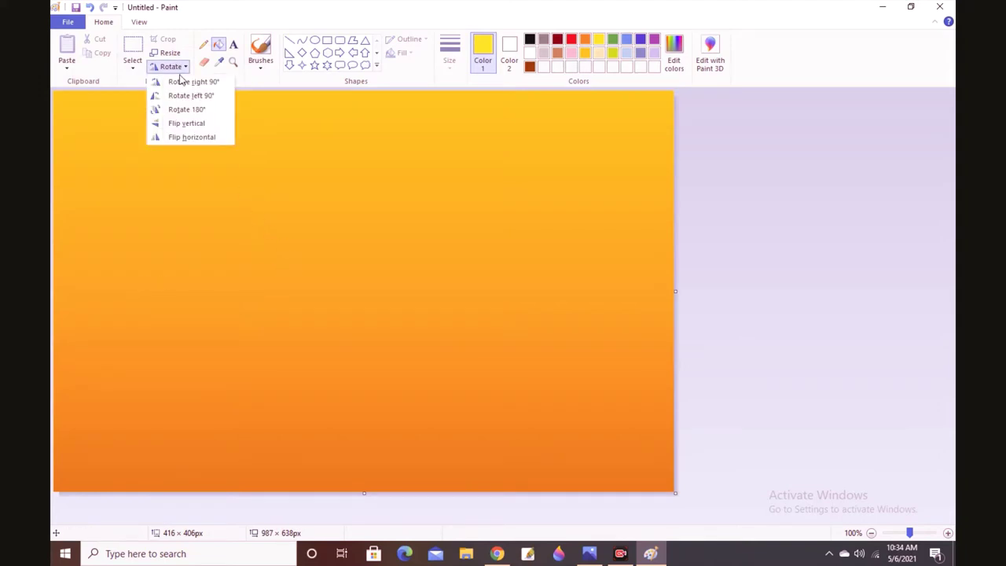
{"action": "left_click", "coordinate": [188, 111]}
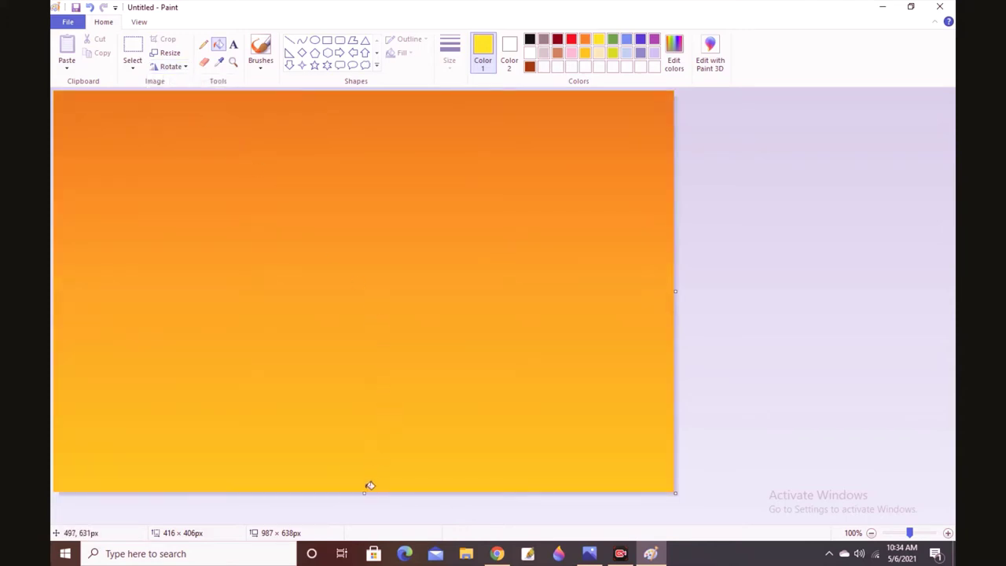
{"action": "mouse_move", "coordinate": [364, 495]}
{"action": "left_mouse_down"}
{"action": "mouse_move", "coordinate": [351, 401]}
{"action": "mouse_move", "coordinate": [354, 324]}
{"action": "mouse_move", "coordinate": [371, 490]}
{"action": "left_mouse_up"}
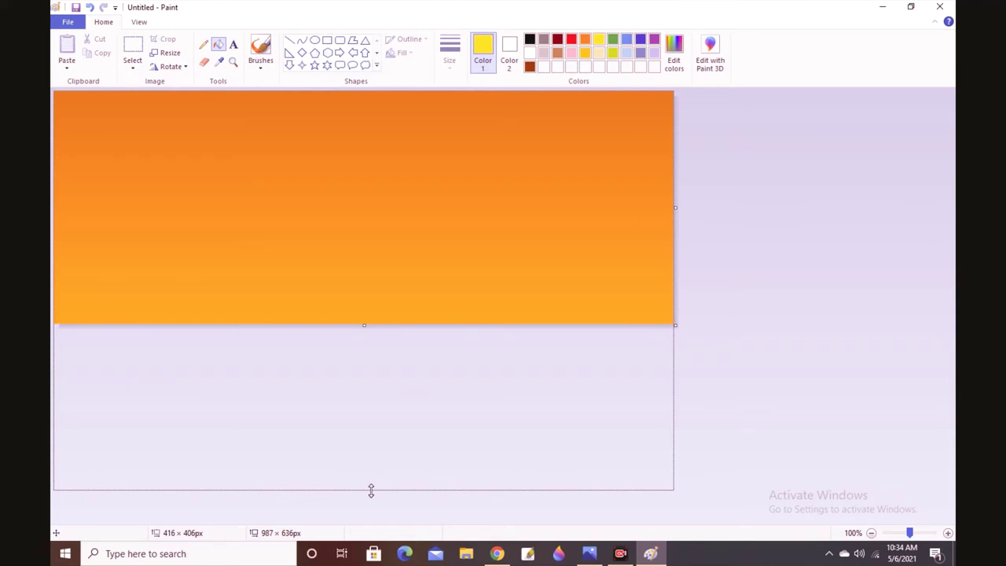
{"action": "left_click_drag", "start_coordinate": [370, 491], "coordinate": [366, 326]}
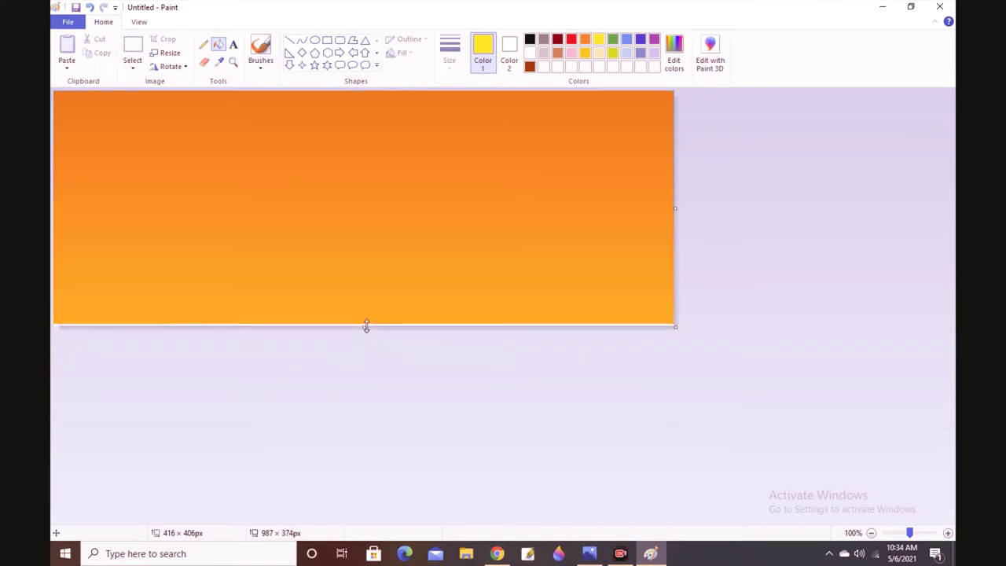
Rotate the cropped gradient 180° and extend the canvas downward to about 689 px high
{"action": "left_click", "coordinate": [172, 66]}
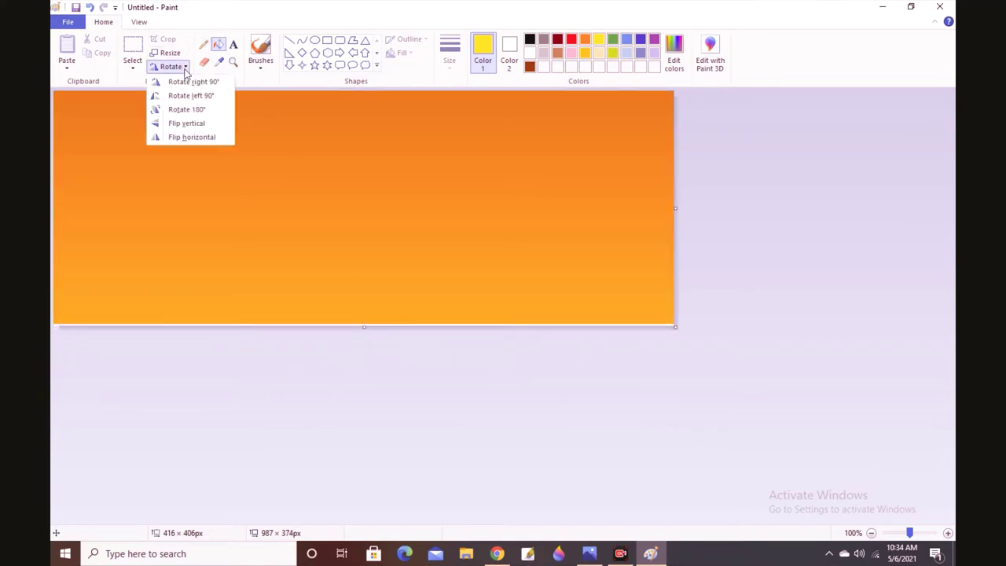
{"action": "left_click", "coordinate": [201, 108]}
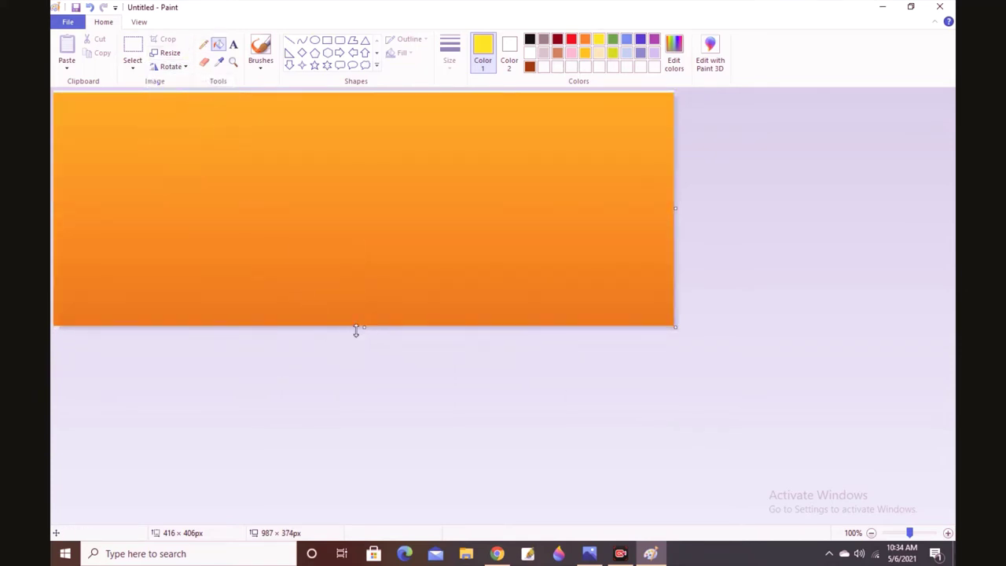
{"action": "left_click_drag", "start_coordinate": [365, 328], "coordinate": [401, 525]}
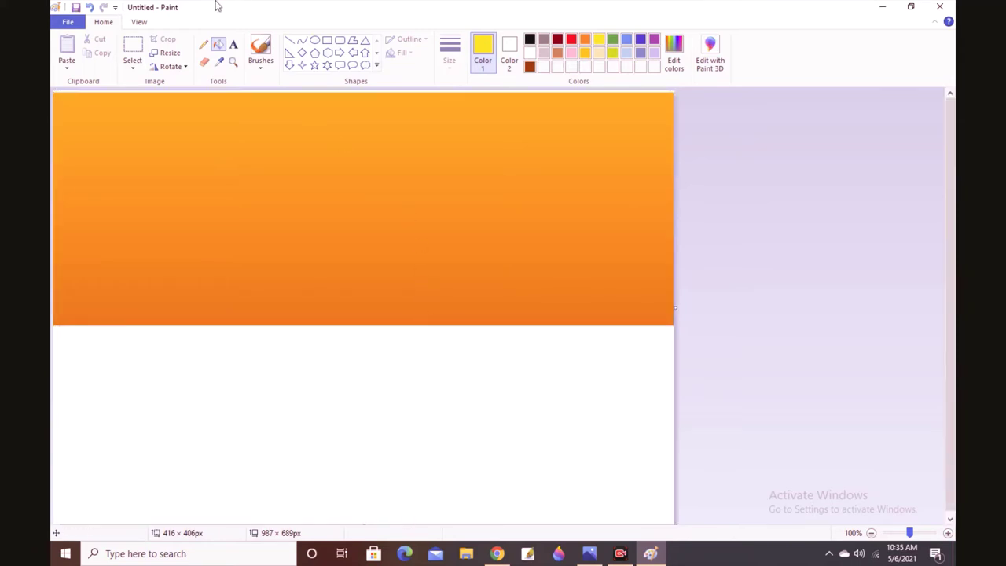
Draw a solid yellow ellipse of about 212 × 226 px as the sun, centred across the gradient's lower edge
{"action": "left_click", "coordinate": [315, 41]}
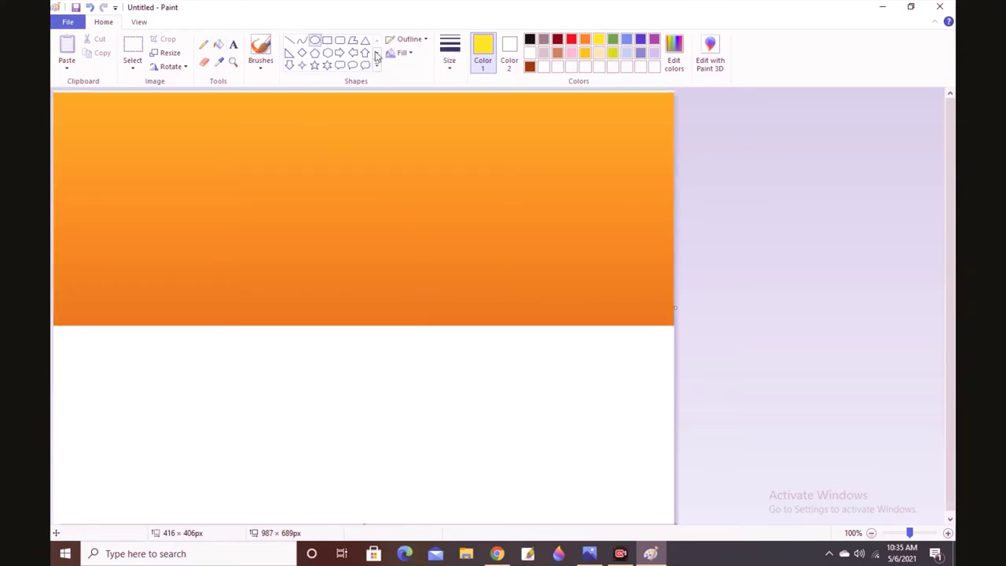
{"action": "left_click", "coordinate": [404, 54]}
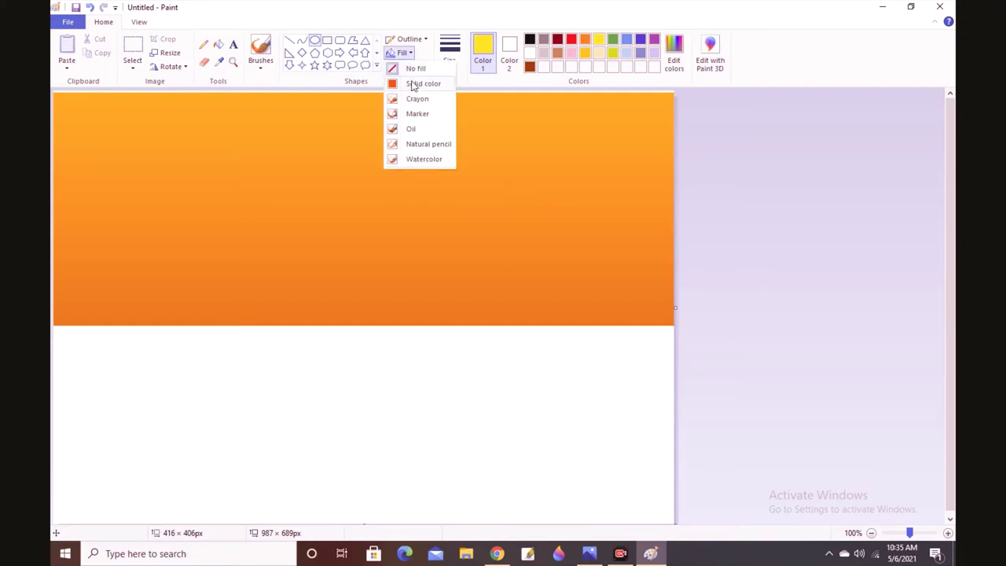
{"action": "left_click", "coordinate": [414, 84]}
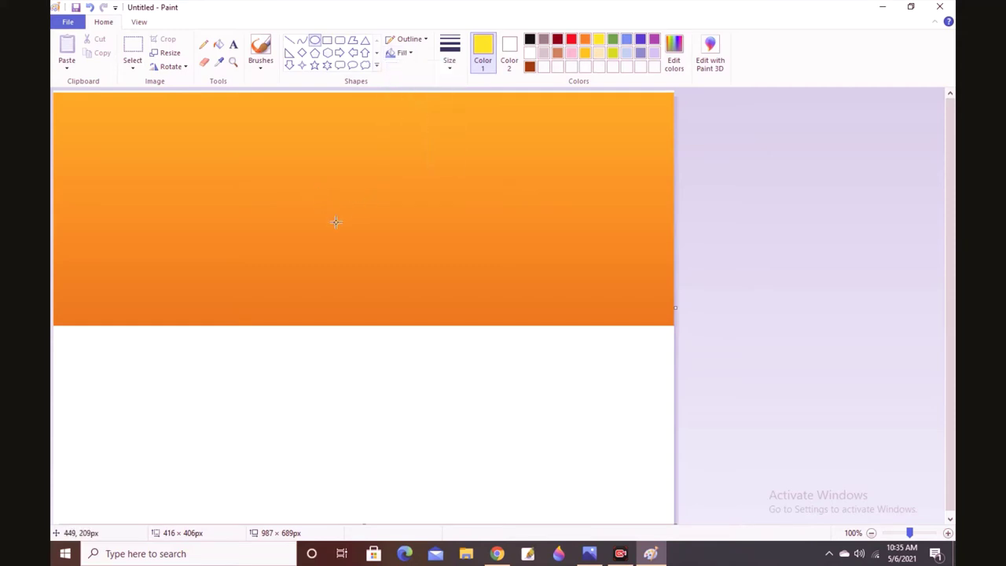
{"action": "left_click_drag", "start_coordinate": [331, 220], "coordinate": [466, 365]}
{"action": "left_click_drag", "start_coordinate": [404, 294], "coordinate": [378, 320]}
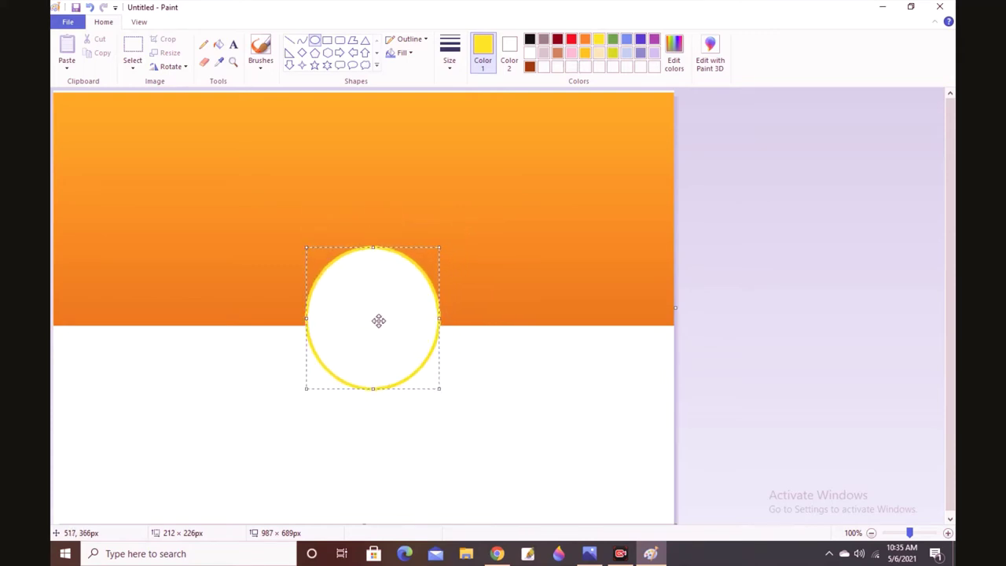
{"action": "left_click", "coordinate": [218, 44]}
{"action": "left_click", "coordinate": [374, 312]}
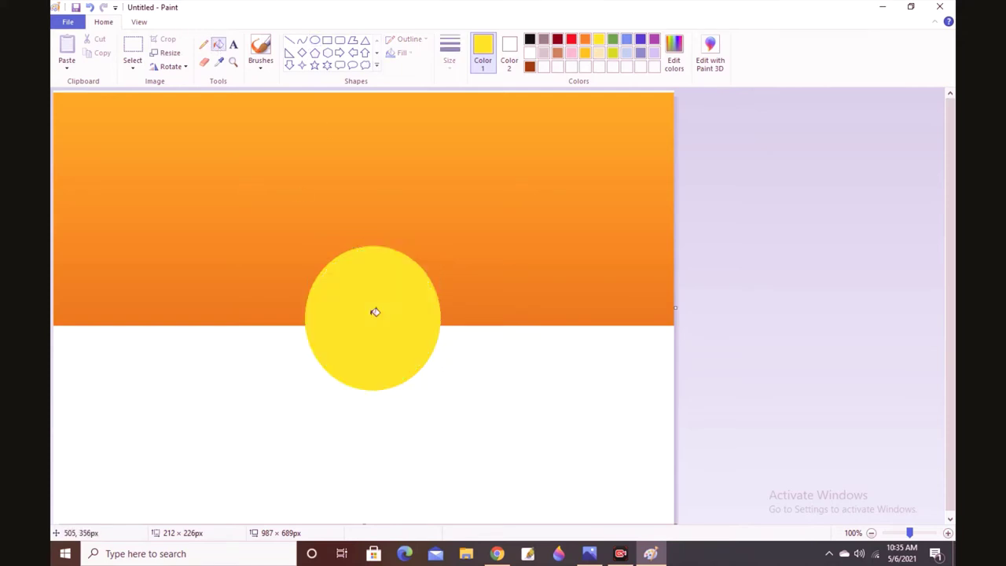
Paint a black brush line along the gradient's lower edge, across the sun and the full canvas width
{"action": "left_click", "coordinate": [260, 51]}
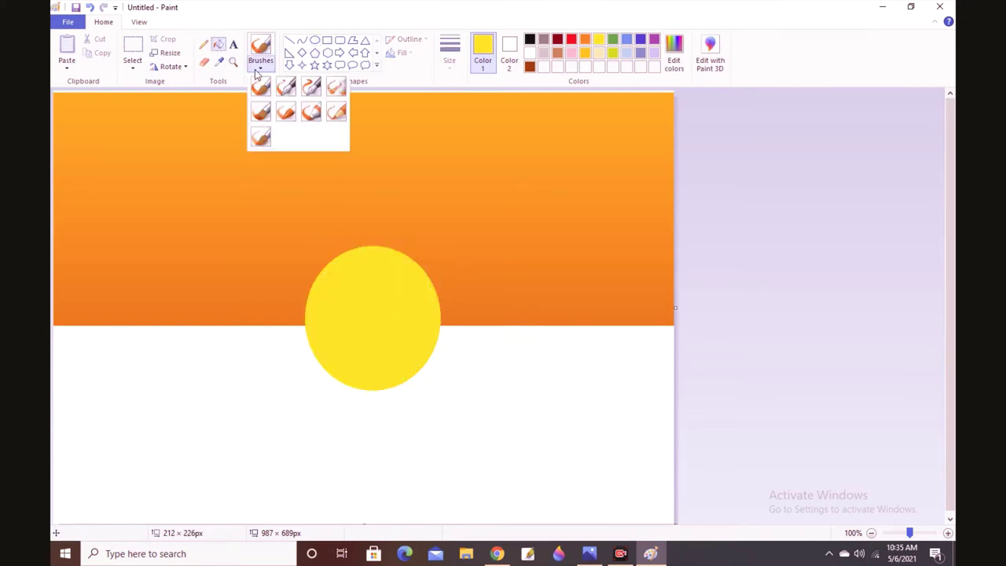
{"action": "left_click", "coordinate": [260, 87]}
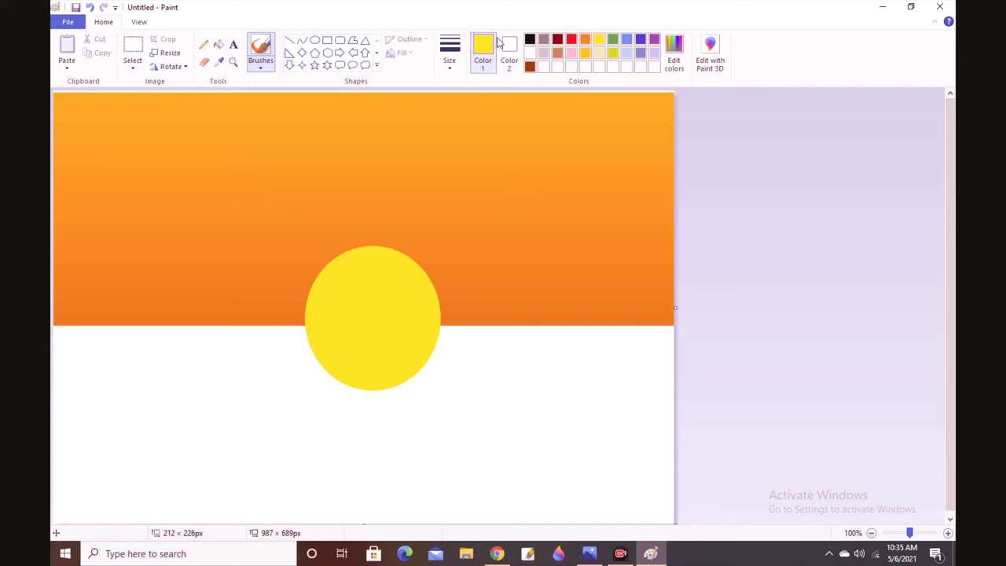
{"action": "left_click", "coordinate": [531, 39]}
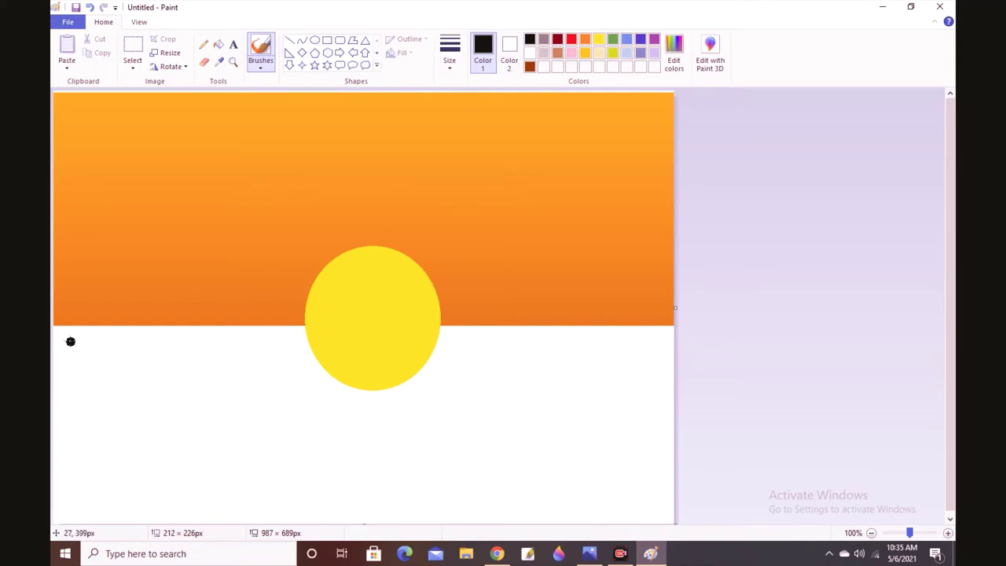
{"action": "left_click_drag", "start_coordinate": [55, 329], "coordinate": [673, 319]}
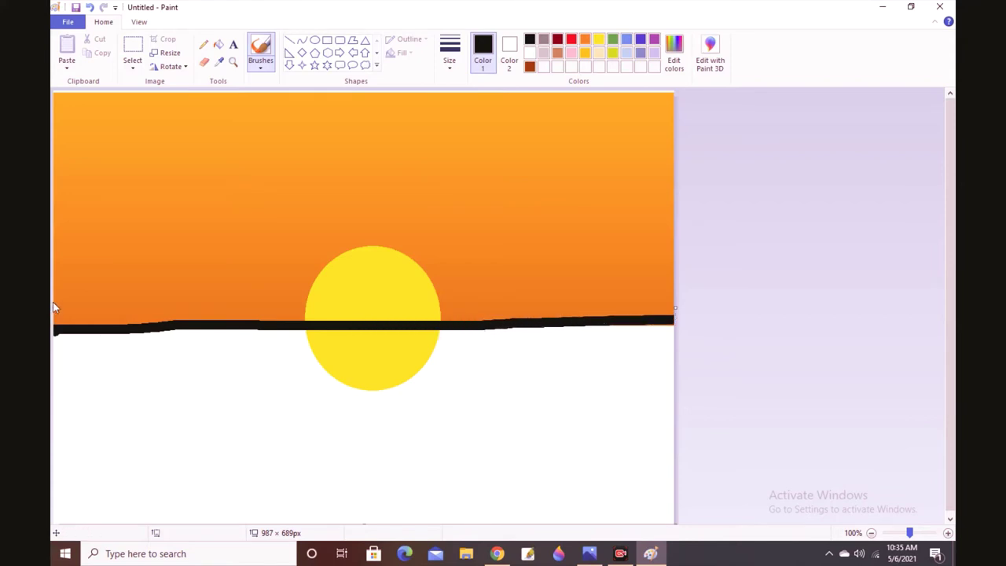
Paint black hill outlines above the horizon on both sides of the sun and fill in the right-hand hill
{"action": "left_click_drag", "start_coordinate": [55, 302], "coordinate": [357, 319]}
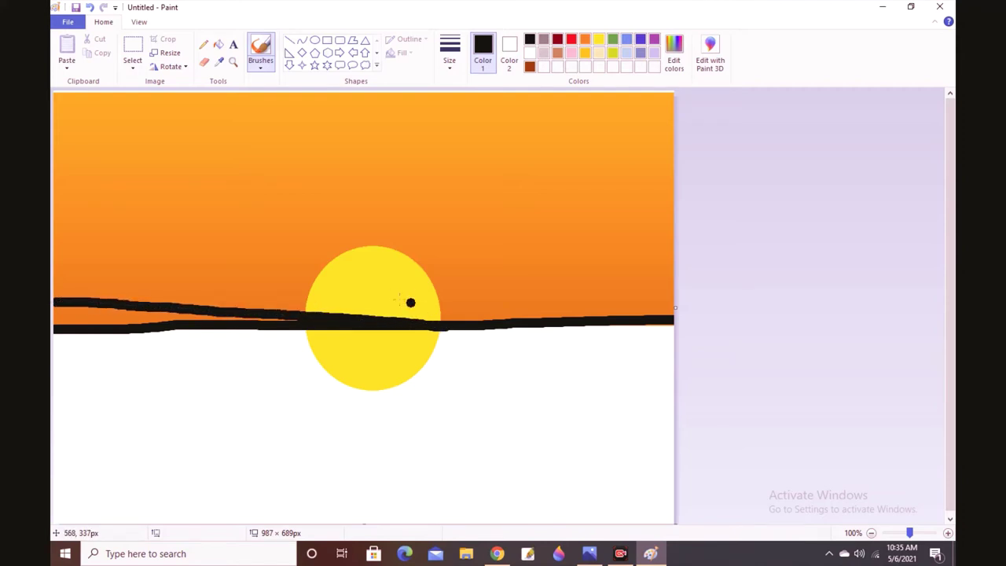
{"action": "mouse_move", "coordinate": [404, 321]}
{"action": "left_mouse_down"}
{"action": "mouse_move", "coordinate": [549, 295]}
{"action": "mouse_move", "coordinate": [669, 290]}
{"action": "left_mouse_up"}
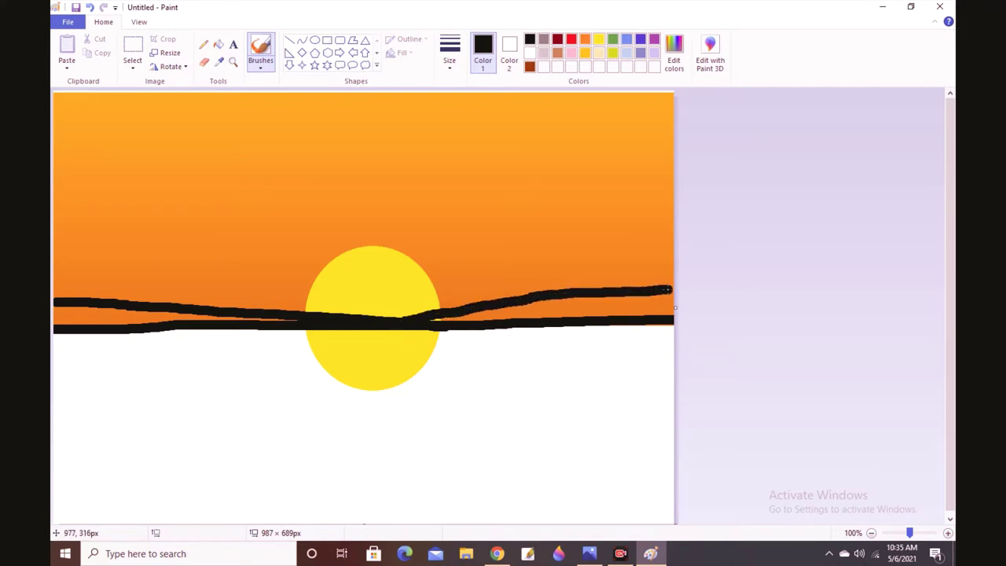
{"action": "mouse_move", "coordinate": [432, 320]}
{"action": "left_mouse_down"}
{"action": "mouse_move", "coordinate": [636, 313]}
{"action": "mouse_move", "coordinate": [465, 314]}
{"action": "mouse_move", "coordinate": [569, 296]}
{"action": "mouse_move", "coordinate": [668, 299]}
{"action": "left_mouse_up"}
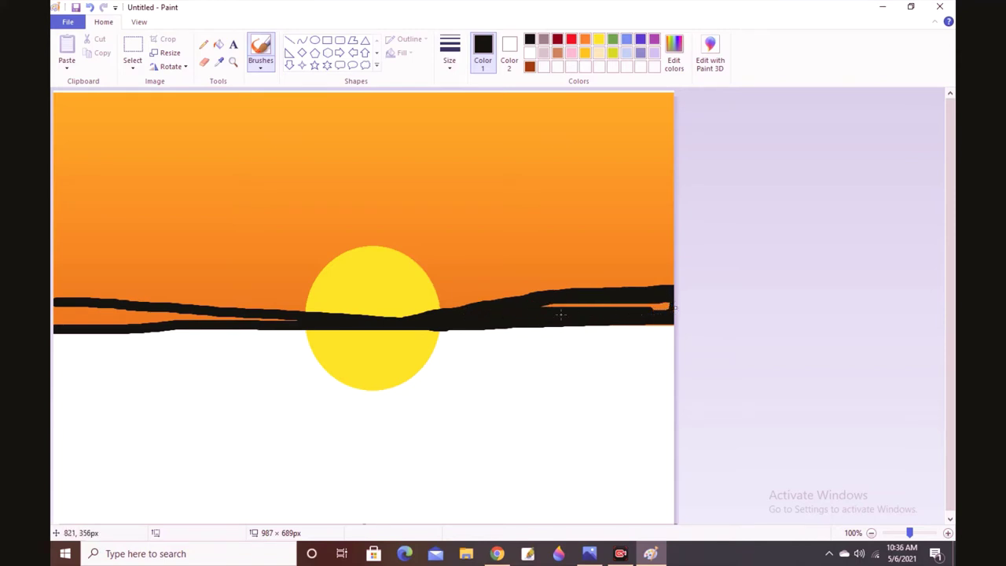
{"action": "left_click_drag", "start_coordinate": [658, 309], "coordinate": [574, 311]}
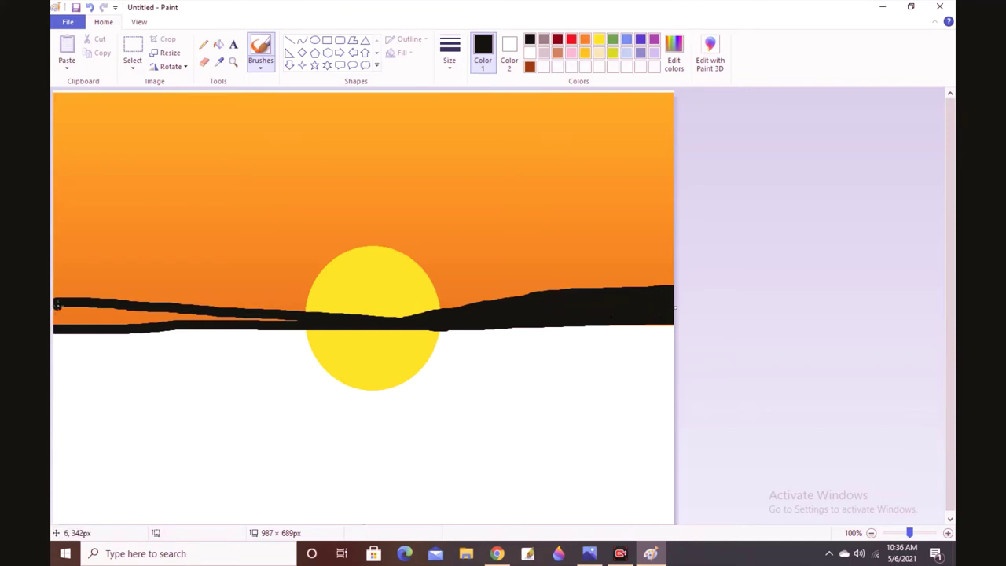
Fill in the left-hand hill with solid black brush strokes down to the horizon line
{"action": "left_click_drag", "start_coordinate": [54, 316], "coordinate": [234, 319]}
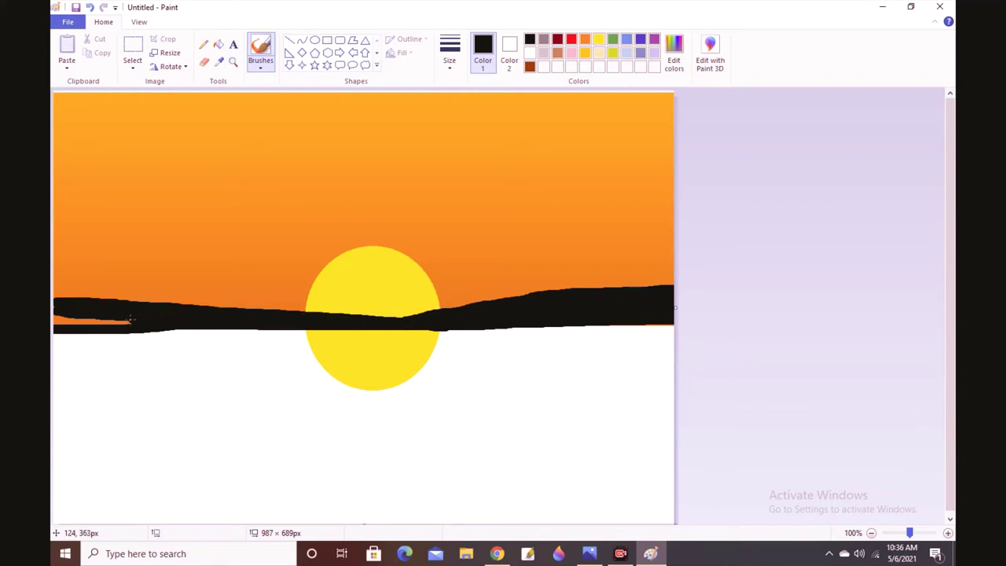
{"action": "left_click_drag", "start_coordinate": [131, 318], "coordinate": [70, 319]}
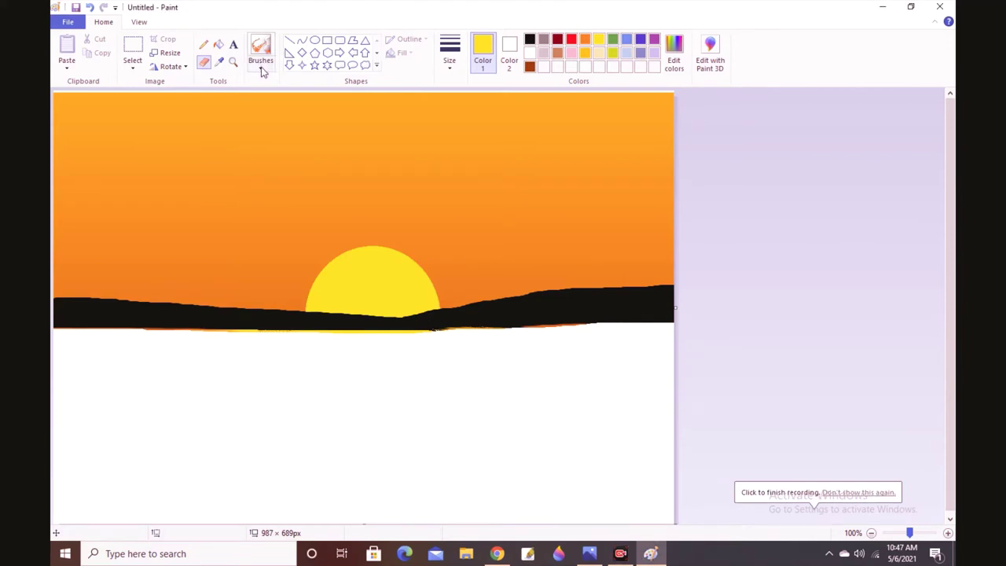
Fill the white area below the hills with solid yellow as the water
{"action": "left_click", "coordinate": [263, 71]}
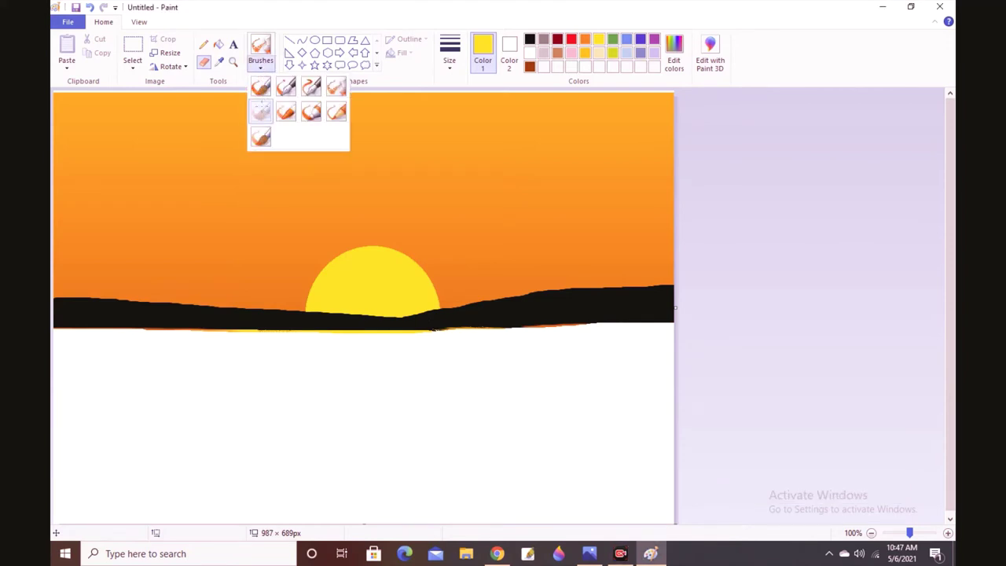
{"action": "left_click", "coordinate": [261, 87]}
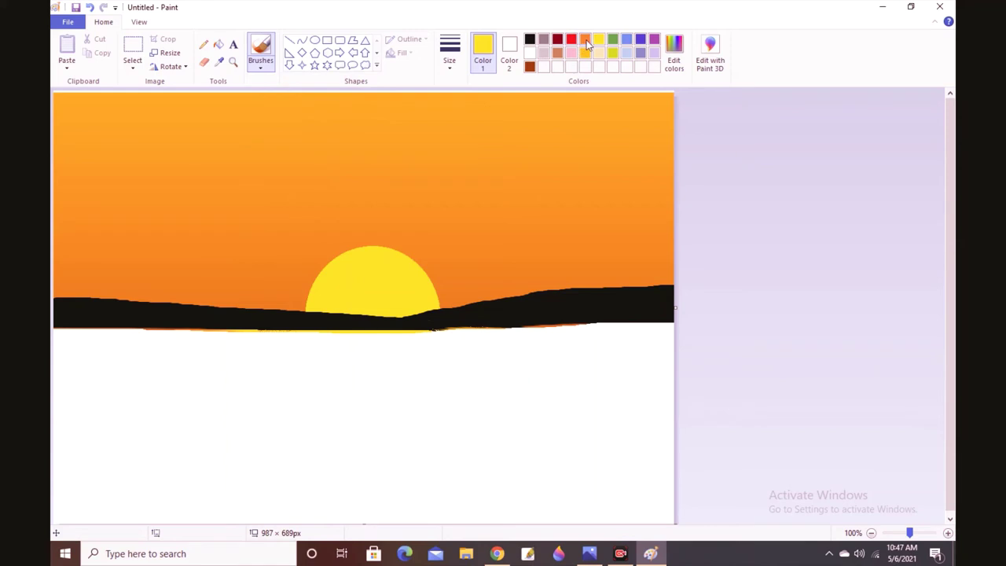
{"action": "left_click", "coordinate": [217, 44]}
{"action": "left_click", "coordinate": [388, 372]}
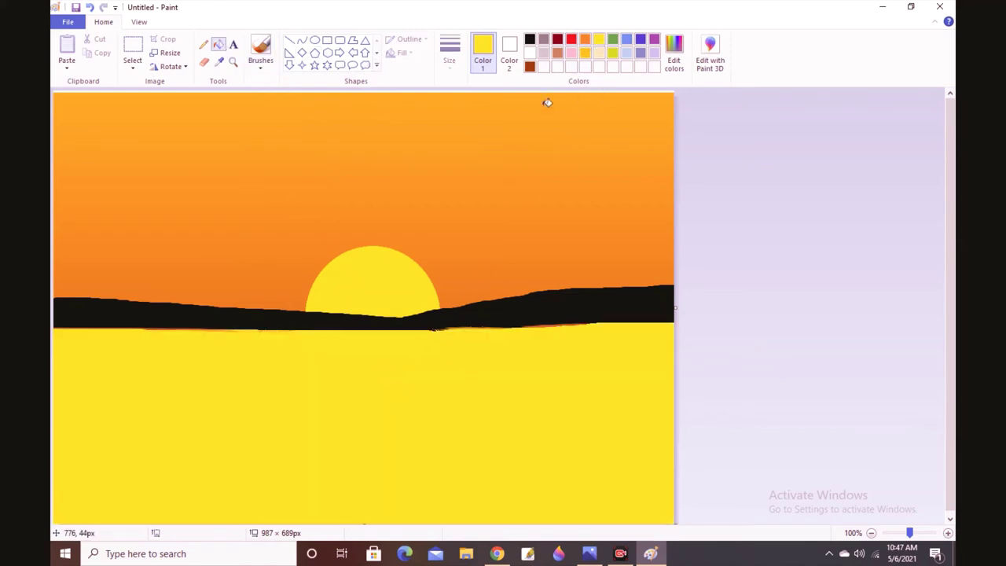
Paint the water left of the sun's reflection gold with horizontal Oil brush strokes, from the horizon down to the canvas's lower edge
{"action": "left_click", "coordinate": [585, 41]}
{"action": "left_click", "coordinate": [260, 67]}
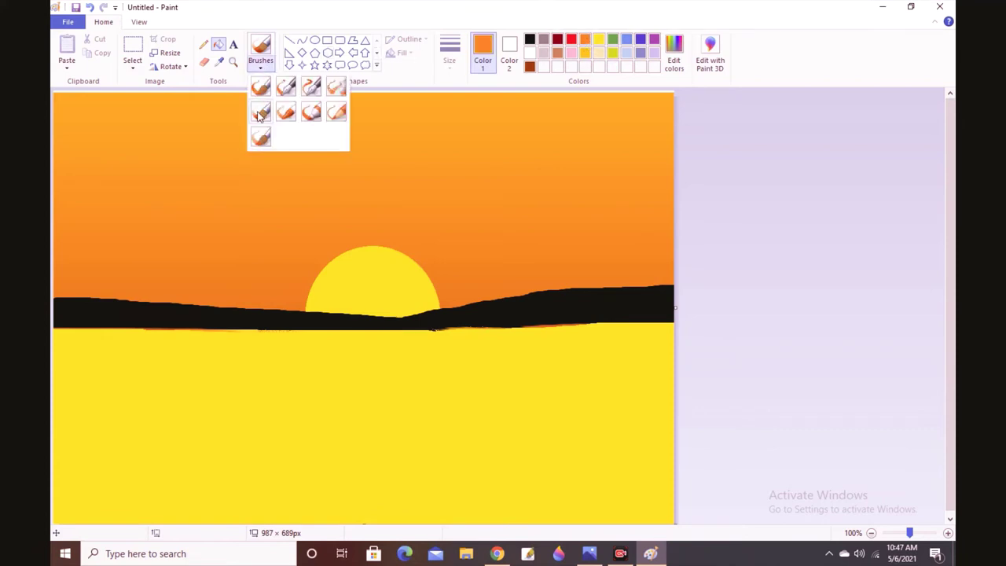
{"action": "left_click", "coordinate": [260, 114]}
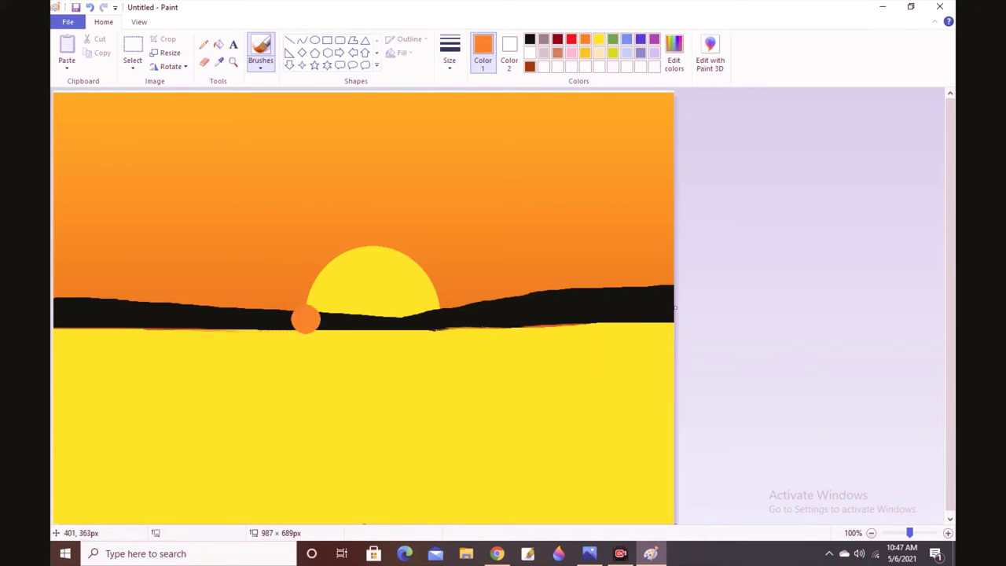
{"action": "left_click", "coordinate": [586, 53]}
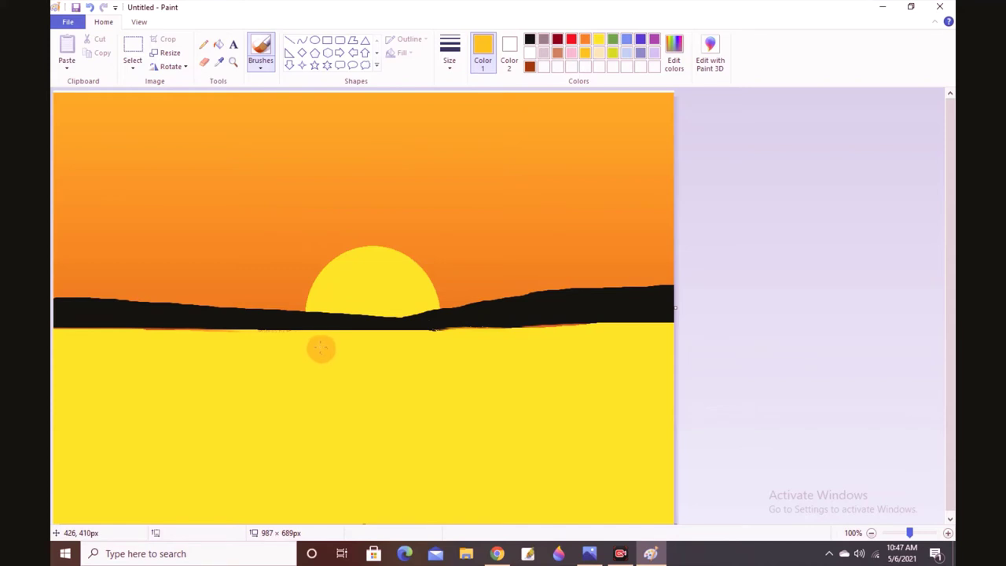
{"action": "left_click_drag", "start_coordinate": [316, 343], "coordinate": [176, 362]}
{"action": "left_click_drag", "start_coordinate": [288, 345], "coordinate": [55, 358]}
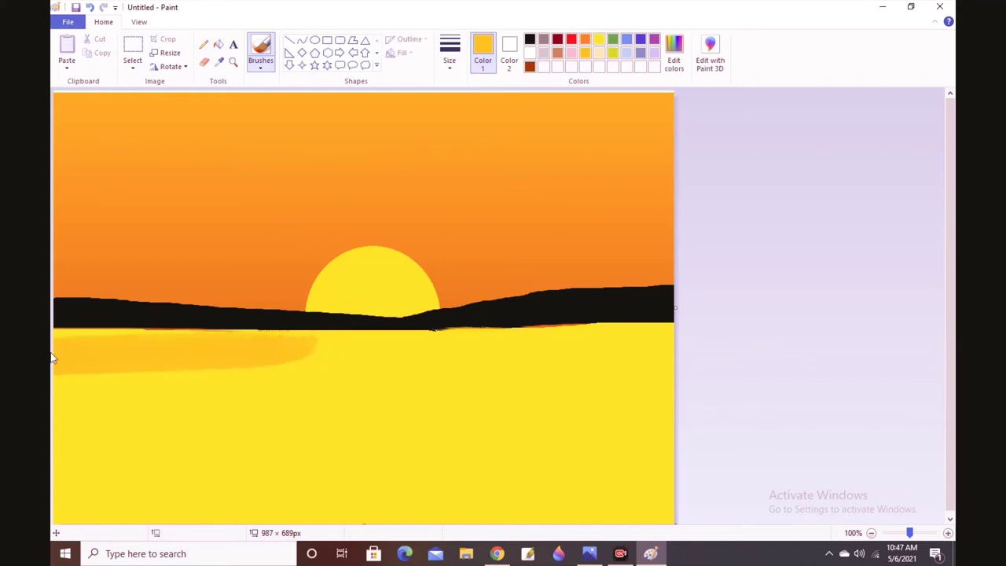
{"action": "left_click_drag", "start_coordinate": [310, 360], "coordinate": [56, 393]}
{"action": "left_click_drag", "start_coordinate": [317, 385], "coordinate": [57, 402]}
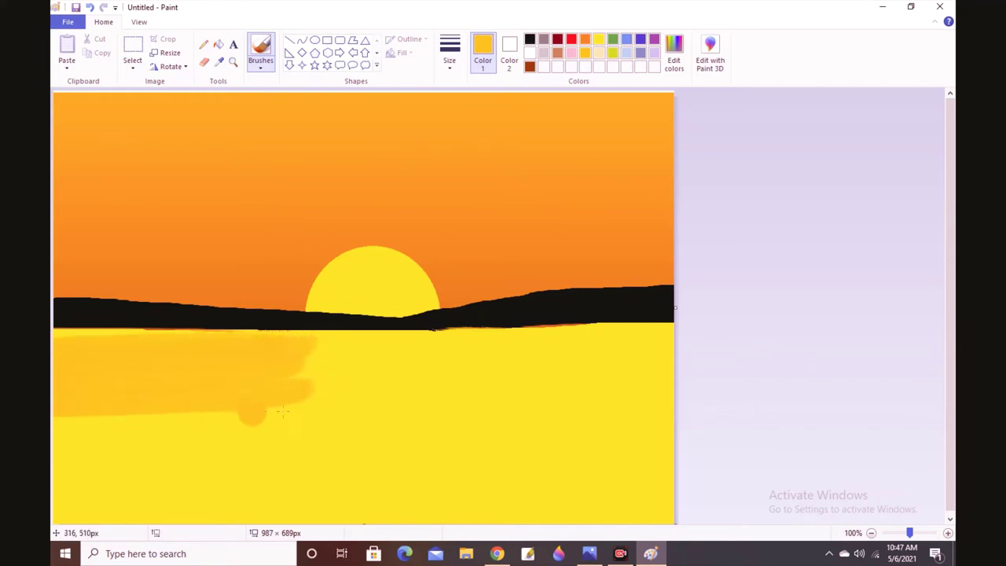
{"action": "left_click_drag", "start_coordinate": [309, 412], "coordinate": [56, 431]}
{"action": "left_click_drag", "start_coordinate": [322, 441], "coordinate": [68, 453]}
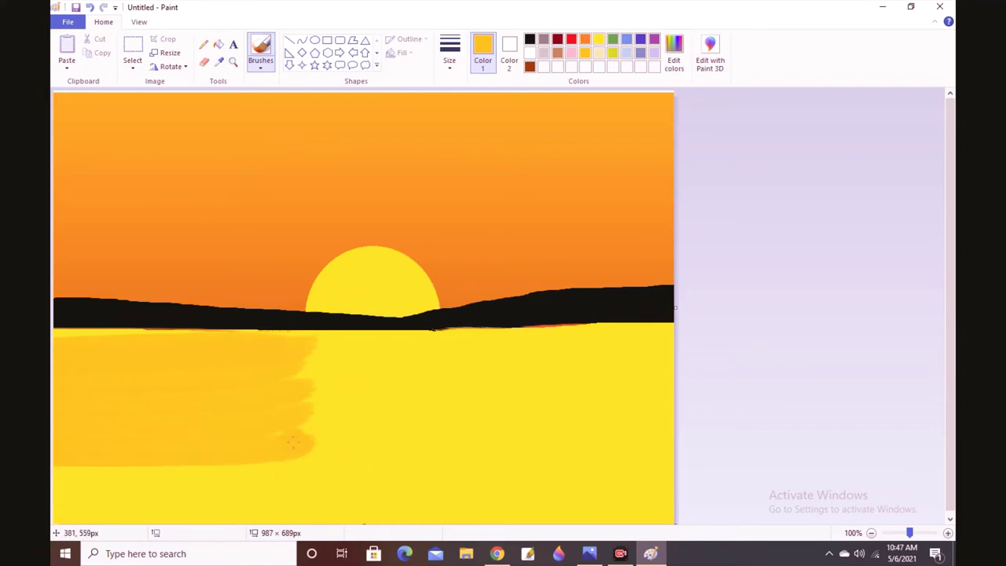
{"action": "left_click_drag", "start_coordinate": [318, 474], "coordinate": [55, 489]}
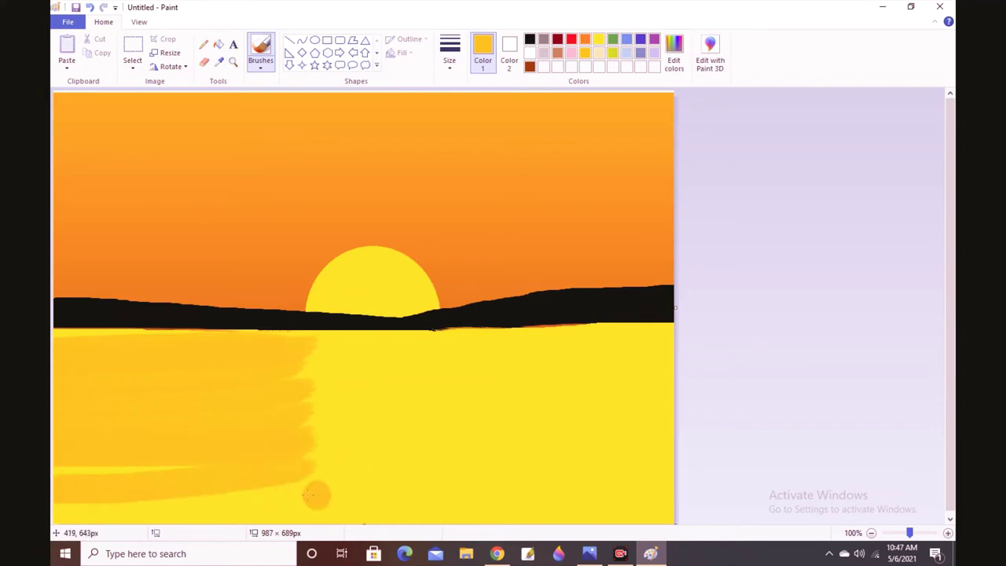
{"action": "left_click_drag", "start_coordinate": [316, 495], "coordinate": [55, 500]}
{"action": "left_click_drag", "start_coordinate": [329, 511], "coordinate": [52, 512]}
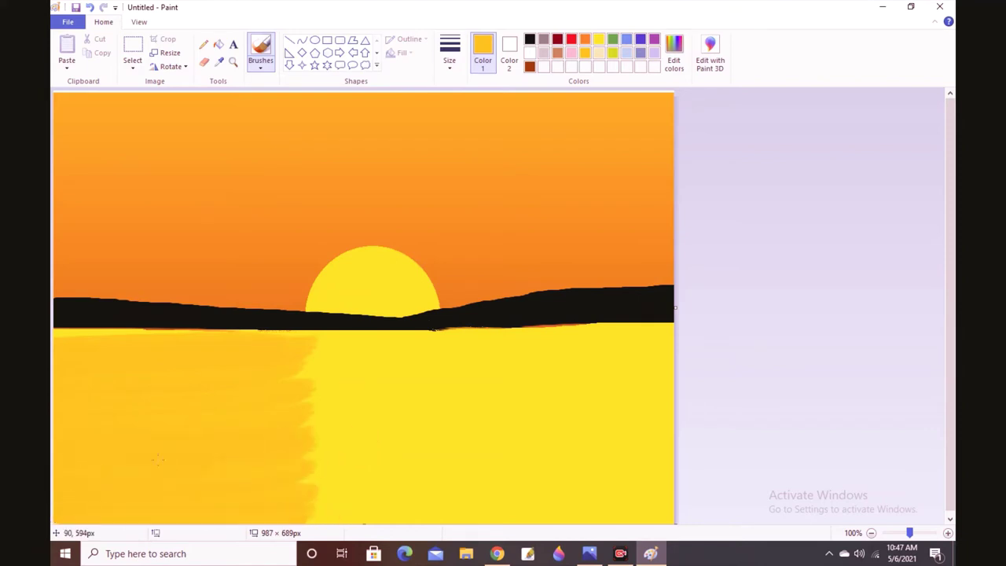
Paint the water right of the sun's reflection gold with horizontal strokes, leaving a yellow column below the sun
{"action": "left_click_drag", "start_coordinate": [508, 344], "coordinate": [441, 344]}
{"action": "mouse_move", "coordinate": [668, 339]}
{"action": "left_mouse_down"}
{"action": "mouse_move", "coordinate": [434, 367]}
{"action": "mouse_move", "coordinate": [452, 383]}
{"action": "mouse_move", "coordinate": [663, 403]}
{"action": "left_mouse_up"}
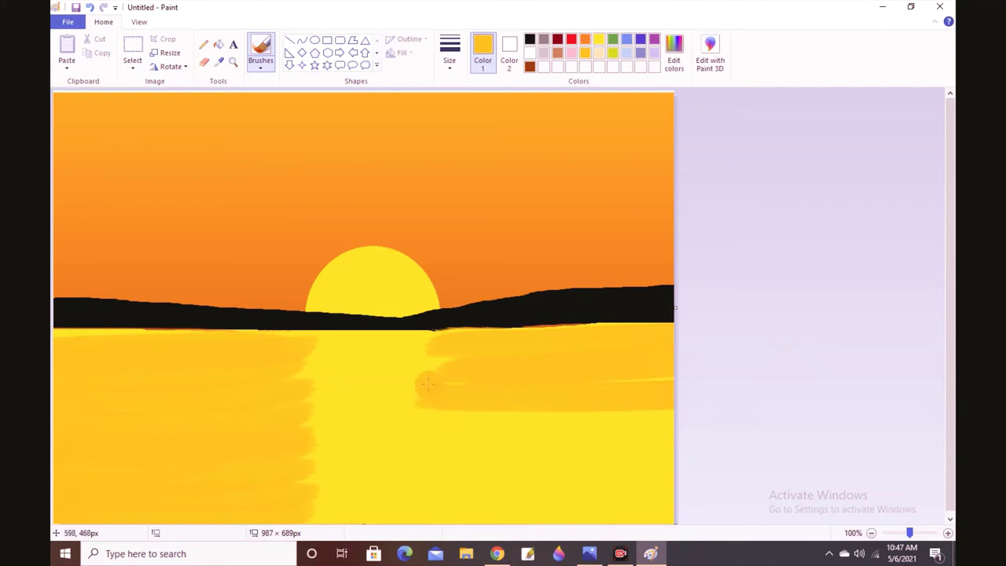
{"action": "left_click_drag", "start_coordinate": [414, 416], "coordinate": [669, 420]}
{"action": "left_click", "coordinate": [571, 437]}
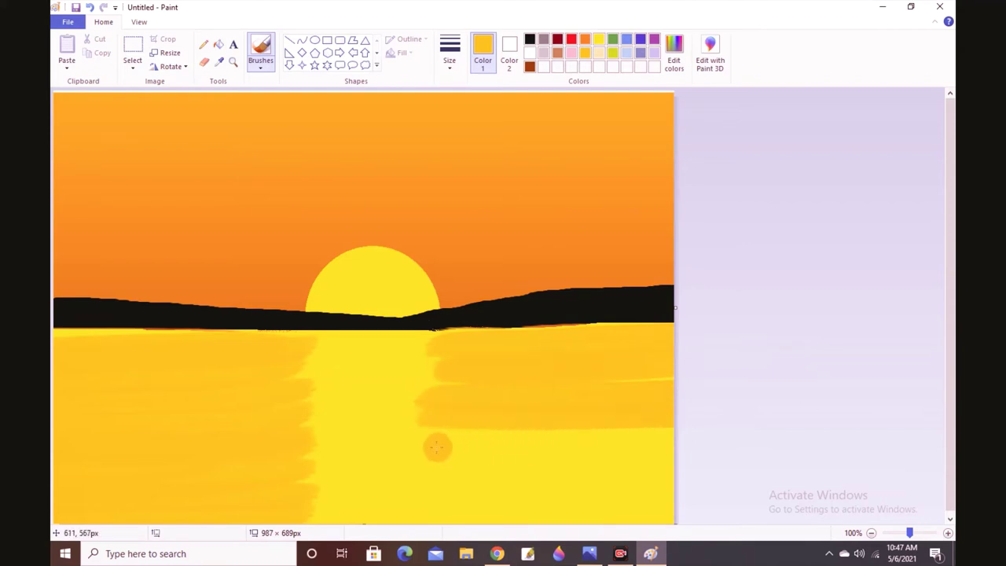
{"action": "left_click_drag", "start_coordinate": [436, 444], "coordinate": [672, 441]}
{"action": "left_click_drag", "start_coordinate": [428, 460], "coordinate": [672, 465]}
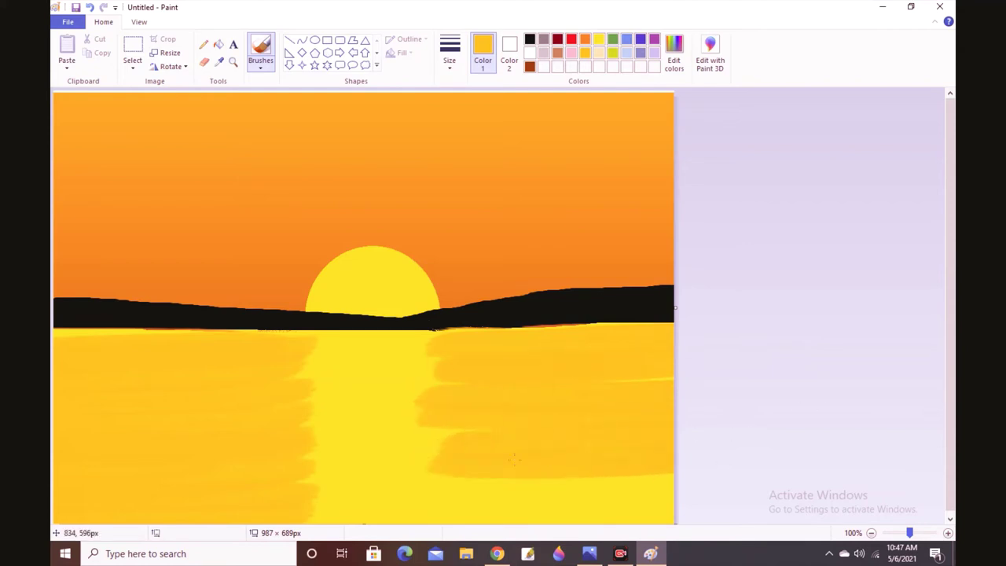
{"action": "left_click_drag", "start_coordinate": [437, 485], "coordinate": [732, 489]}
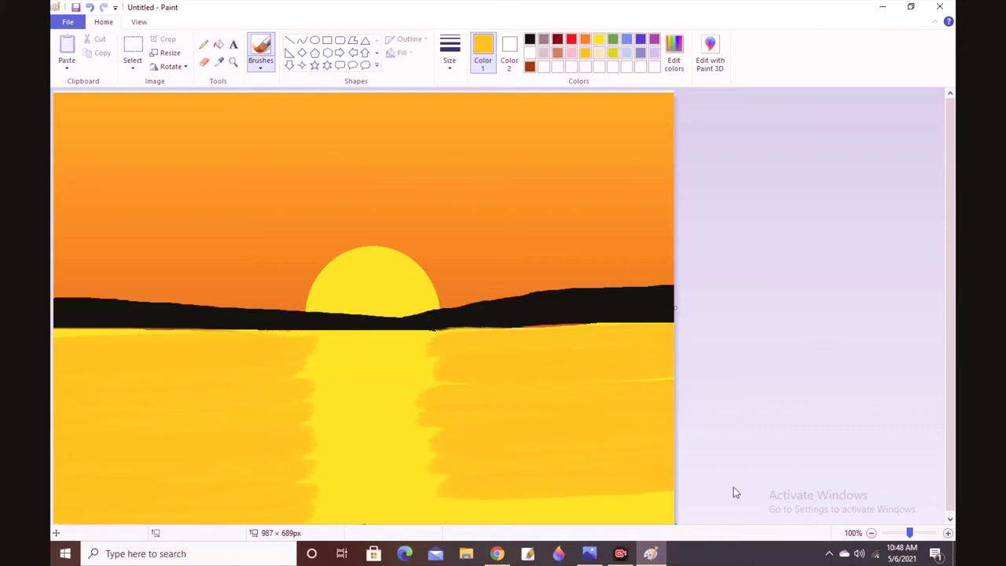
{"action": "left_click_drag", "start_coordinate": [428, 506], "coordinate": [777, 509]}
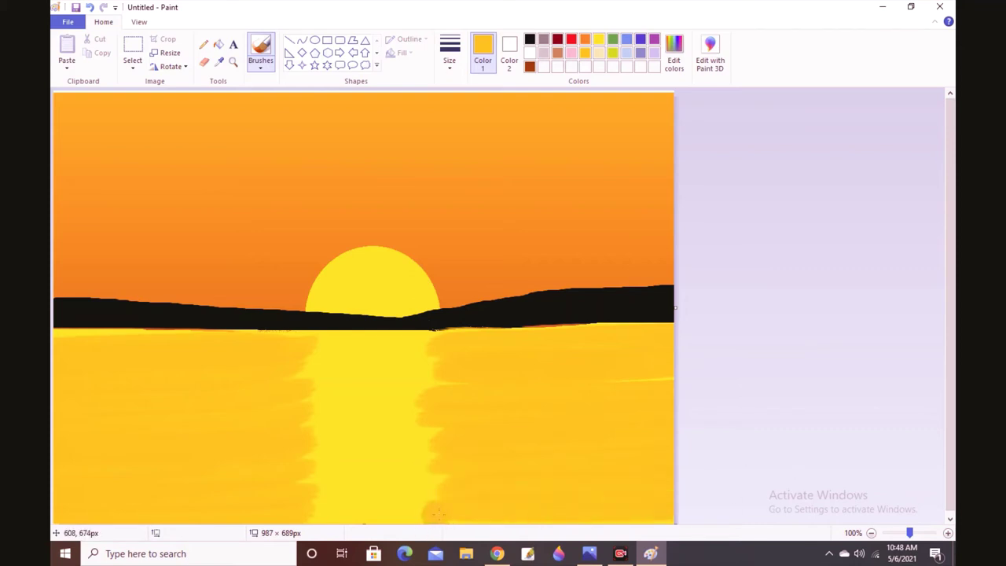
{"action": "left_click", "coordinate": [628, 195]}
{"action": "key", "text": "ctrl+z"}
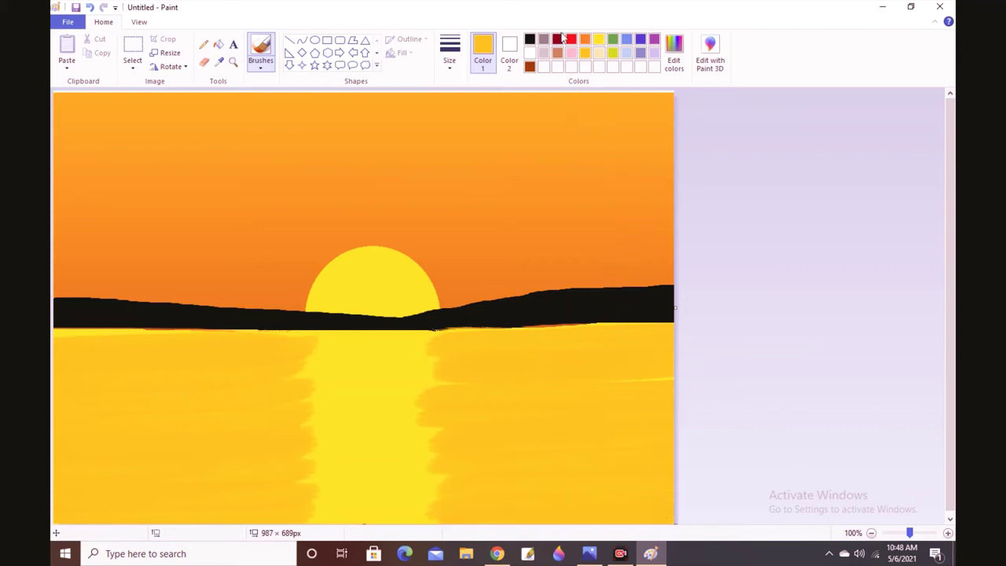
Paint the outer right part of the water orange with horizontal strokes, leaving a gold band beside the yellow reflection
{"action": "left_click", "coordinate": [583, 38]}
{"action": "left_click", "coordinate": [571, 289]}
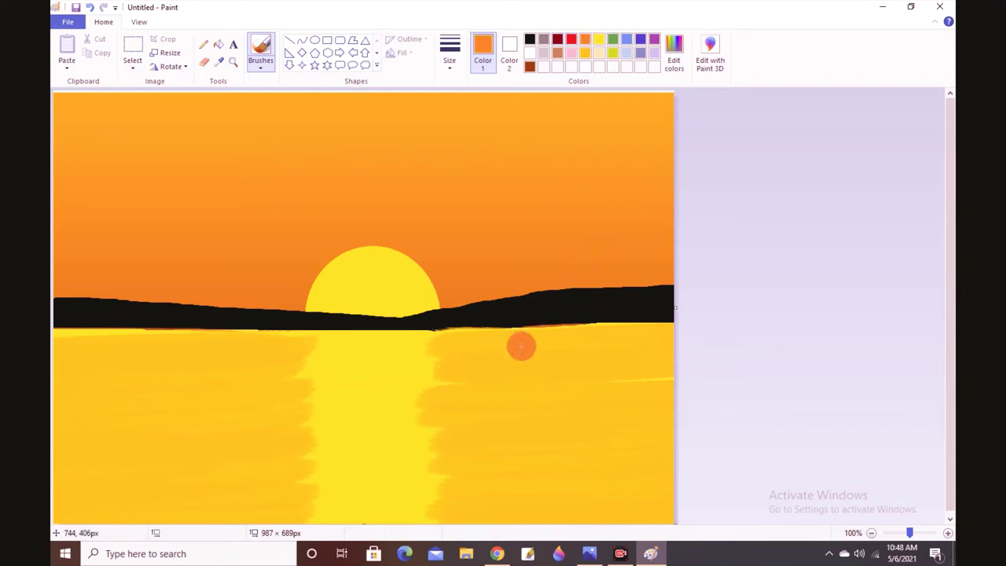
{"action": "mouse_move", "coordinate": [517, 343]}
{"action": "left_mouse_down"}
{"action": "mouse_move", "coordinate": [729, 351]}
{"action": "mouse_move", "coordinate": [503, 348]}
{"action": "mouse_move", "coordinate": [573, 367]}
{"action": "left_mouse_up"}
{"action": "mouse_move", "coordinate": [500, 370]}
{"action": "left_mouse_down"}
{"action": "mouse_move", "coordinate": [558, 401]}
{"action": "mouse_move", "coordinate": [589, 402]}
{"action": "mouse_move", "coordinate": [503, 399]}
{"action": "mouse_move", "coordinate": [723, 435]}
{"action": "left_mouse_up"}
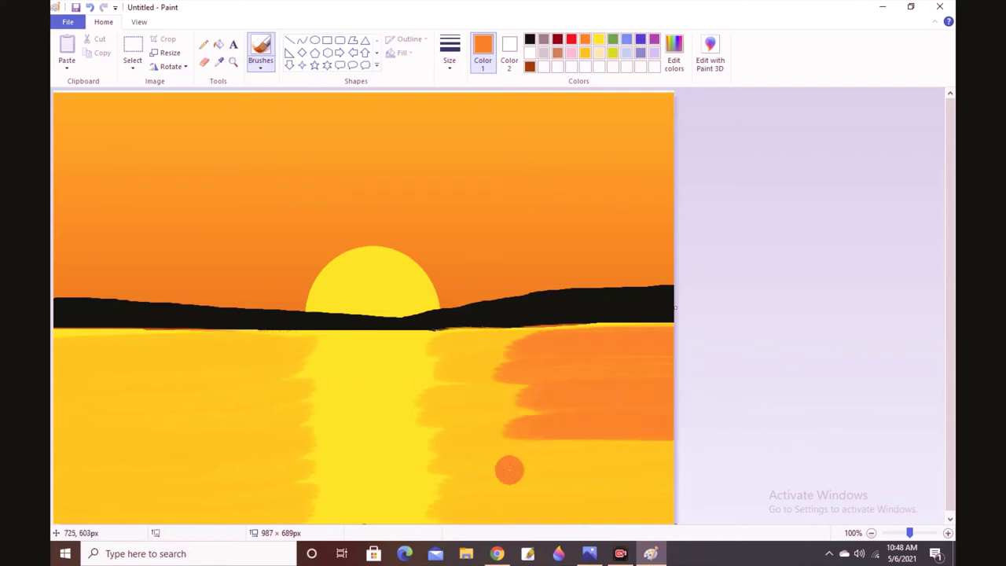
{"action": "mouse_move", "coordinate": [508, 455]}
{"action": "left_mouse_down"}
{"action": "mouse_move", "coordinate": [652, 461]}
{"action": "mouse_move", "coordinate": [503, 465]}
{"action": "mouse_move", "coordinate": [532, 480]}
{"action": "mouse_move", "coordinate": [523, 480]}
{"action": "mouse_move", "coordinate": [650, 487]}
{"action": "mouse_move", "coordinate": [551, 494]}
{"action": "mouse_move", "coordinate": [745, 494]}
{"action": "mouse_move", "coordinate": [542, 518]}
{"action": "mouse_move", "coordinate": [678, 522]}
{"action": "left_mouse_up"}
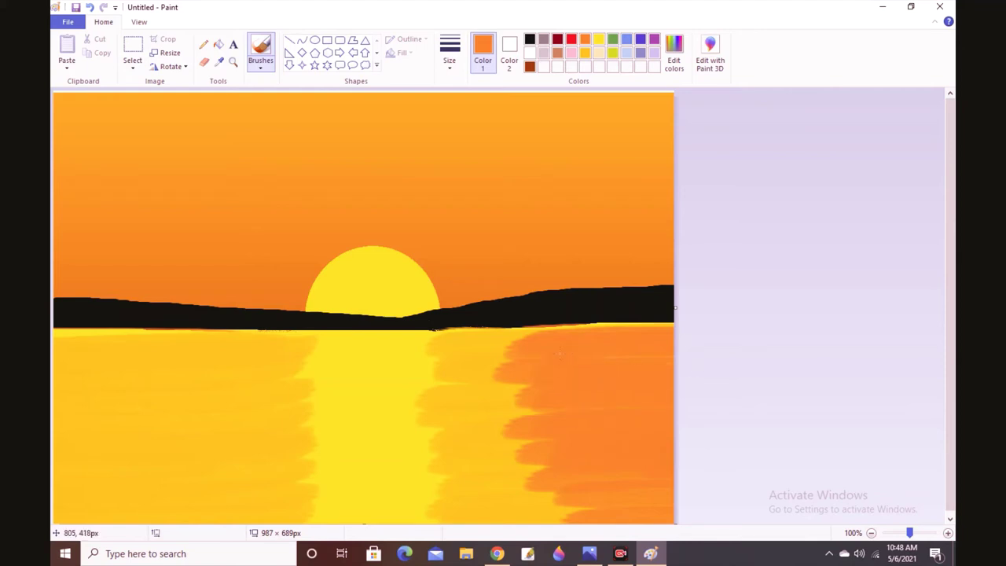
{"action": "mouse_move", "coordinate": [604, 499]}
{"action": "left_mouse_down"}
{"action": "mouse_move", "coordinate": [531, 512]}
{"action": "mouse_move", "coordinate": [683, 509]}
{"action": "left_mouse_up"}
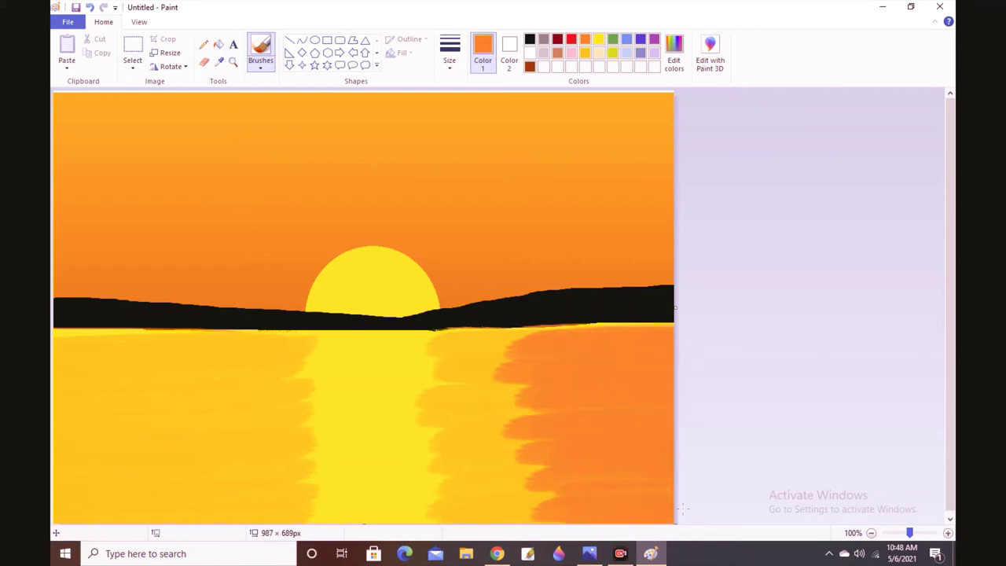
{"action": "left_click_drag", "start_coordinate": [557, 483], "coordinate": [524, 507]}
{"action": "key", "text": "ctrl+z"}
{"action": "mouse_move", "coordinate": [574, 322]}
{"action": "left_mouse_down"}
{"action": "mouse_move", "coordinate": [534, 336]}
{"action": "mouse_move", "coordinate": [661, 338]}
{"action": "left_mouse_up"}
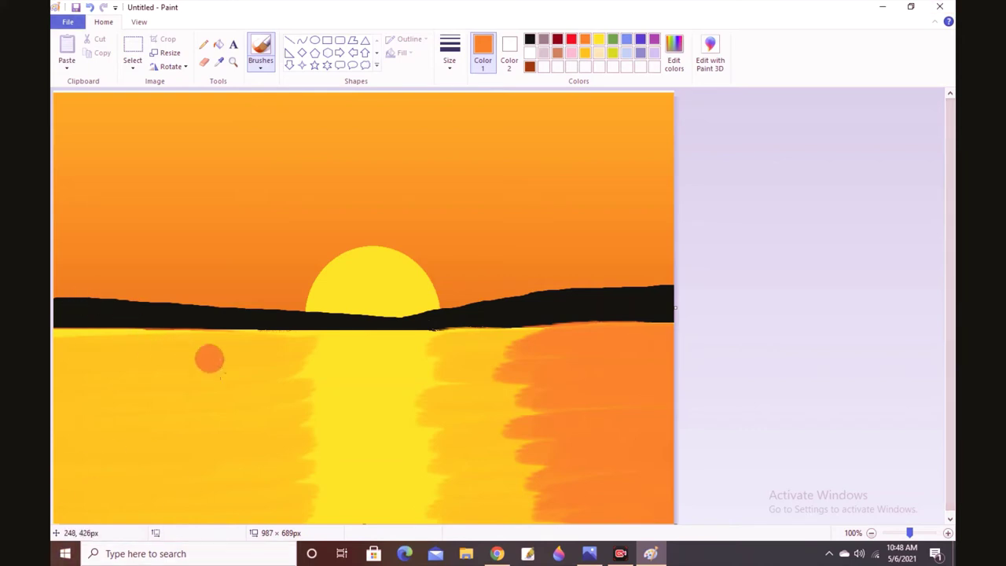
Paint the outer left part of the water orange with horizontal strokes, covering the gaps and widening its ragged inner edge
{"action": "left_click_drag", "start_coordinate": [200, 344], "coordinate": [52, 359]}
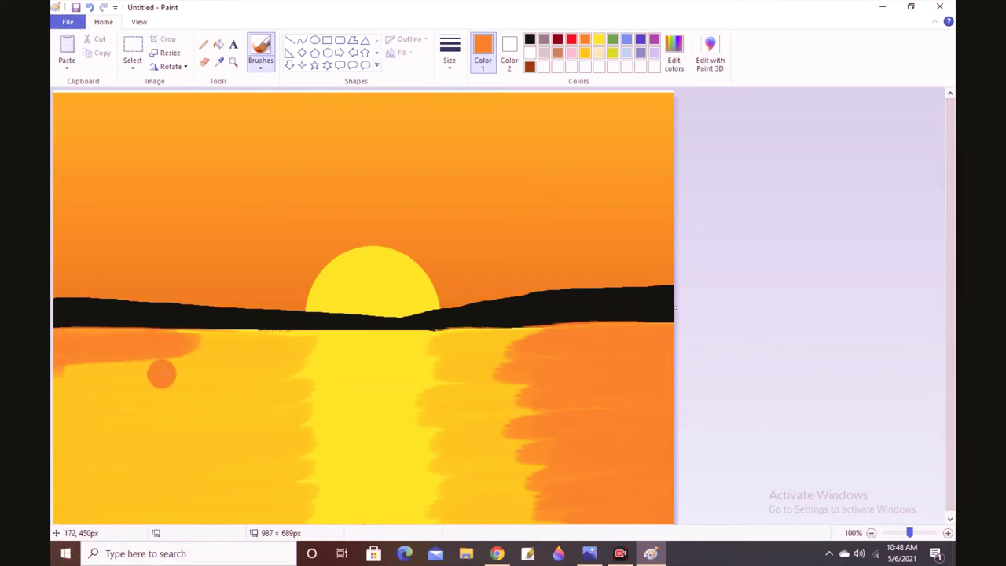
{"action": "left_click_drag", "start_coordinate": [202, 368], "coordinate": [55, 379]}
{"action": "left_click_drag", "start_coordinate": [215, 388], "coordinate": [55, 405]}
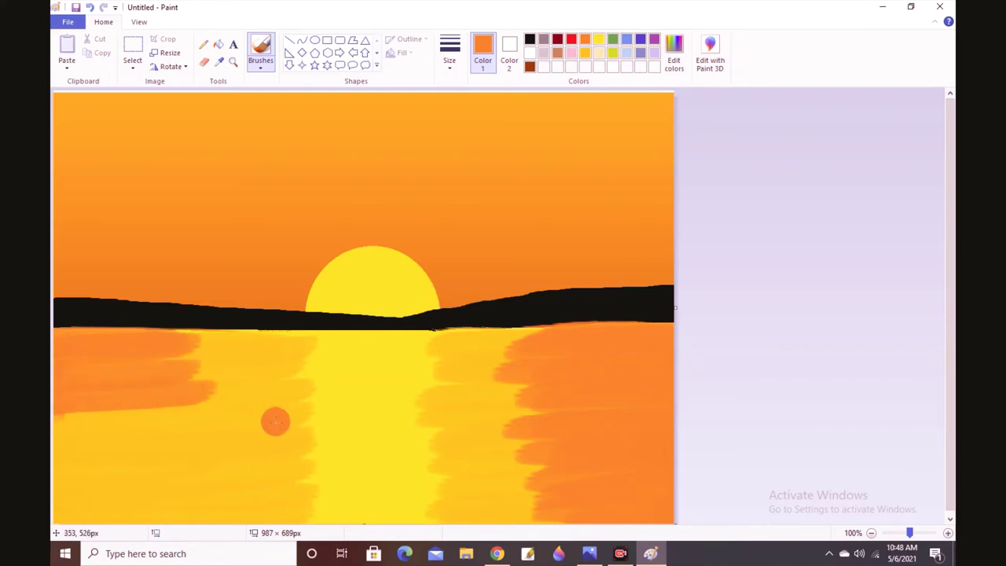
{"action": "left_click_drag", "start_coordinate": [228, 423], "coordinate": [55, 428]}
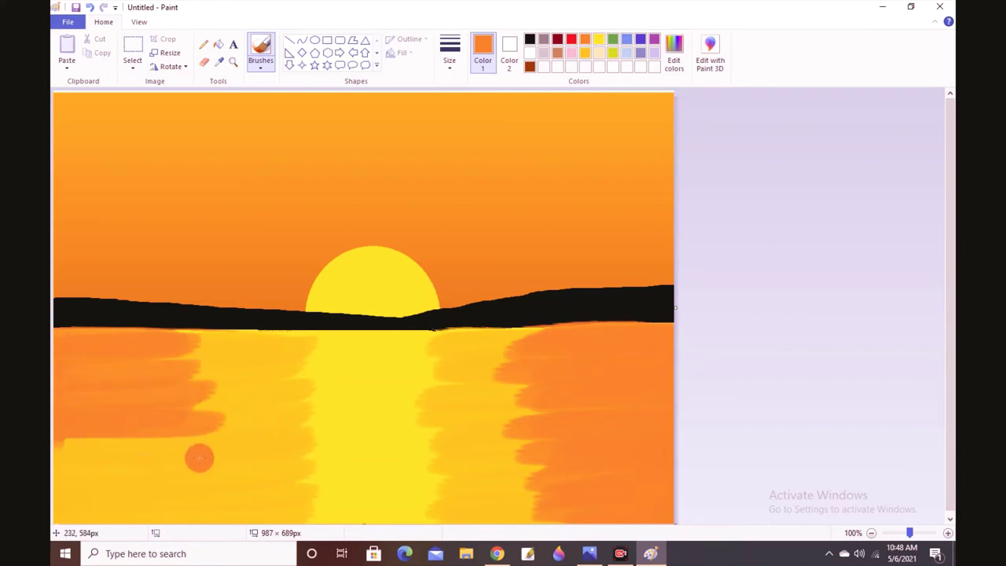
{"action": "left_click_drag", "start_coordinate": [199, 459], "coordinate": [55, 456]}
{"action": "left_click_drag", "start_coordinate": [217, 469], "coordinate": [55, 475]}
{"action": "left_click_drag", "start_coordinate": [212, 489], "coordinate": [49, 493]}
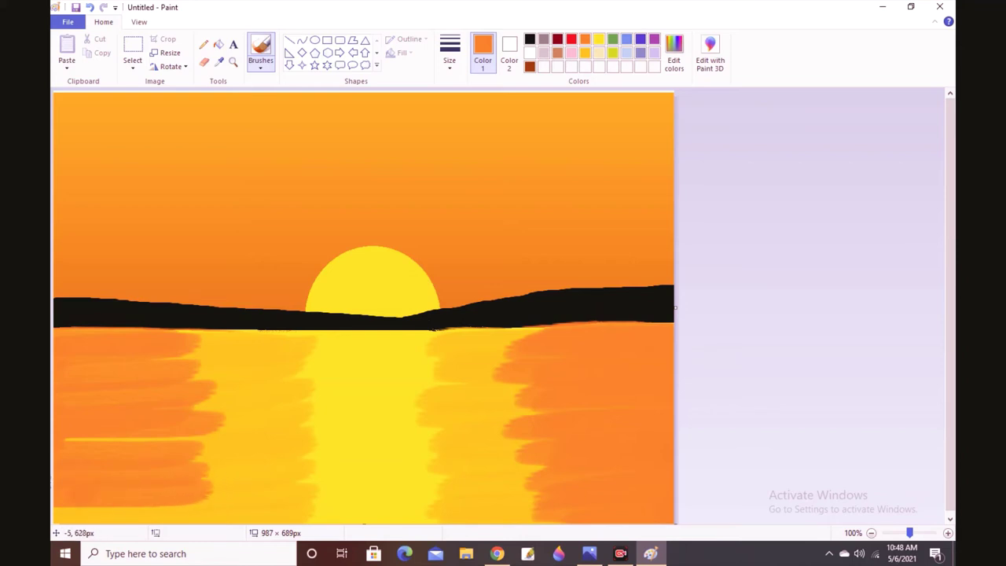
{"action": "left_click_drag", "start_coordinate": [213, 505], "coordinate": [52, 519]}
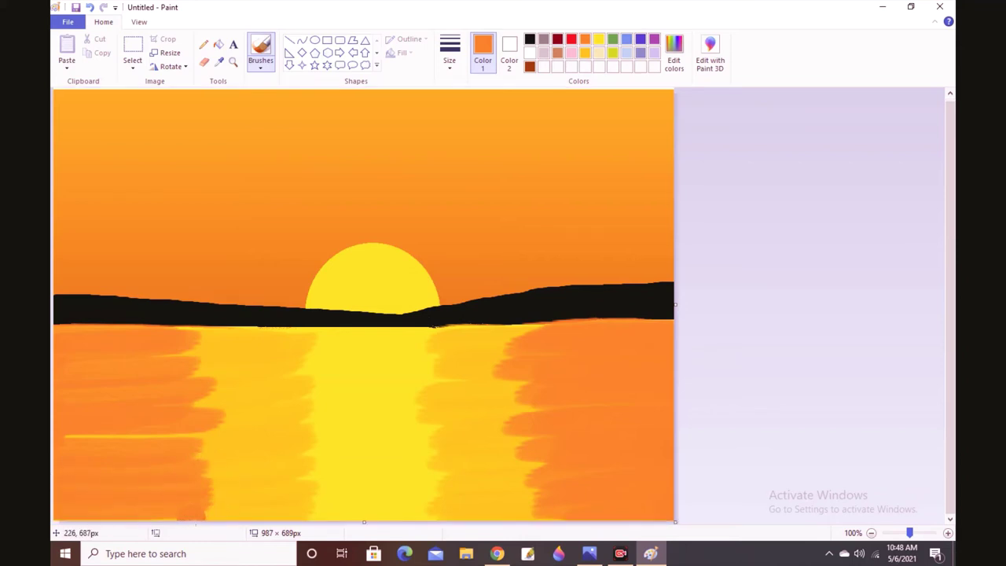
{"action": "left_click_drag", "start_coordinate": [198, 438], "coordinate": [77, 436]}
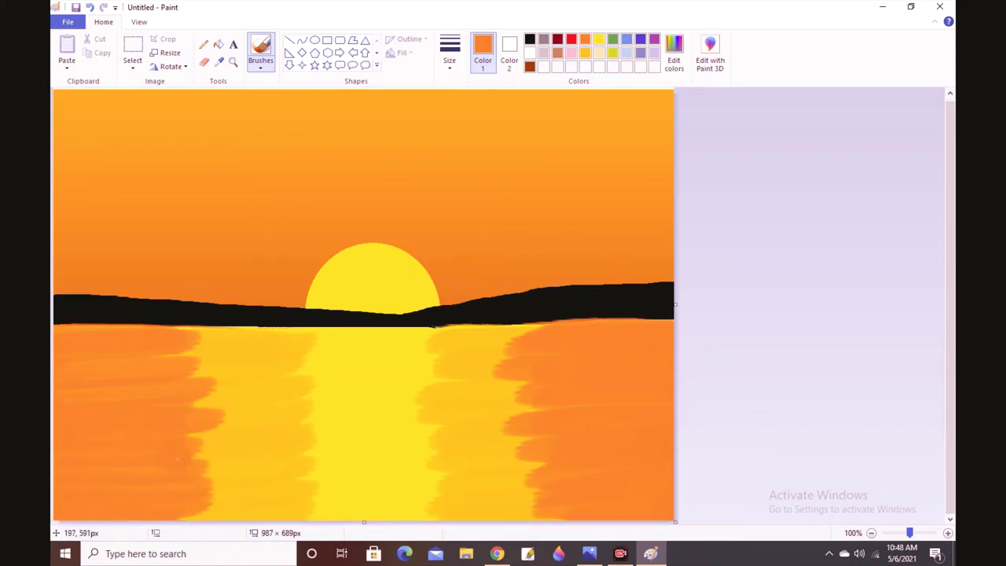
{"action": "left_click_drag", "start_coordinate": [217, 471], "coordinate": [172, 488]}
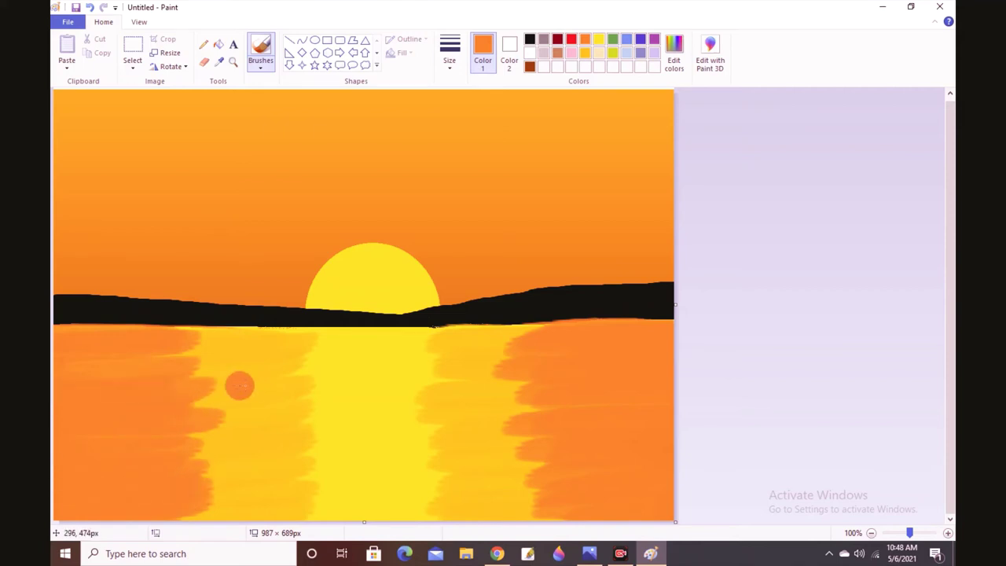
{"action": "mouse_move", "coordinate": [238, 384]}
{"action": "left_mouse_down"}
{"action": "mouse_move", "coordinate": [110, 374]}
{"action": "mouse_move", "coordinate": [211, 361]}
{"action": "mouse_move", "coordinate": [195, 352]}
{"action": "mouse_move", "coordinate": [235, 351]}
{"action": "left_mouse_up"}
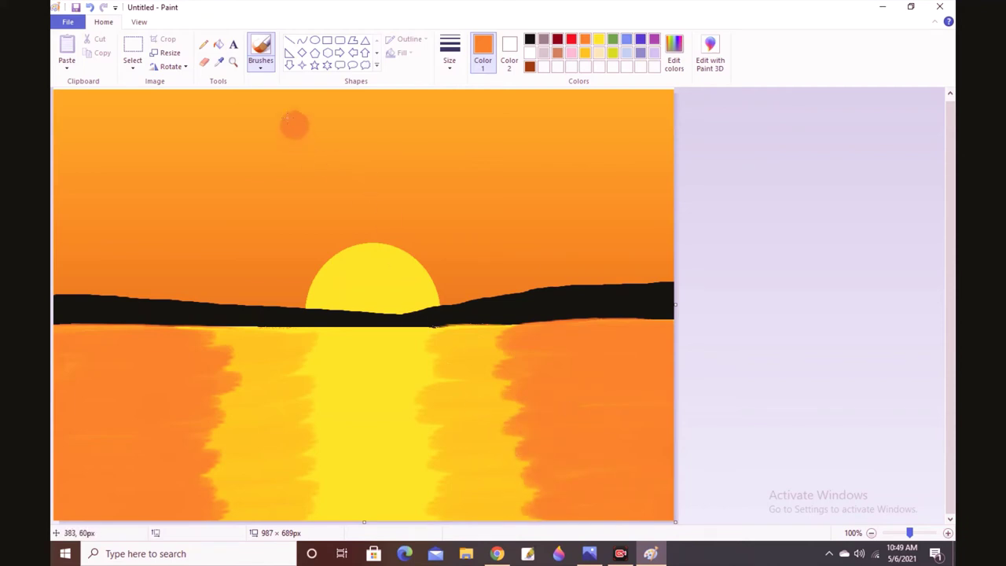
Spray orange with the Airbrush along the border between the left orange and gold water bands to blend them
{"action": "left_click", "coordinate": [260, 67]}
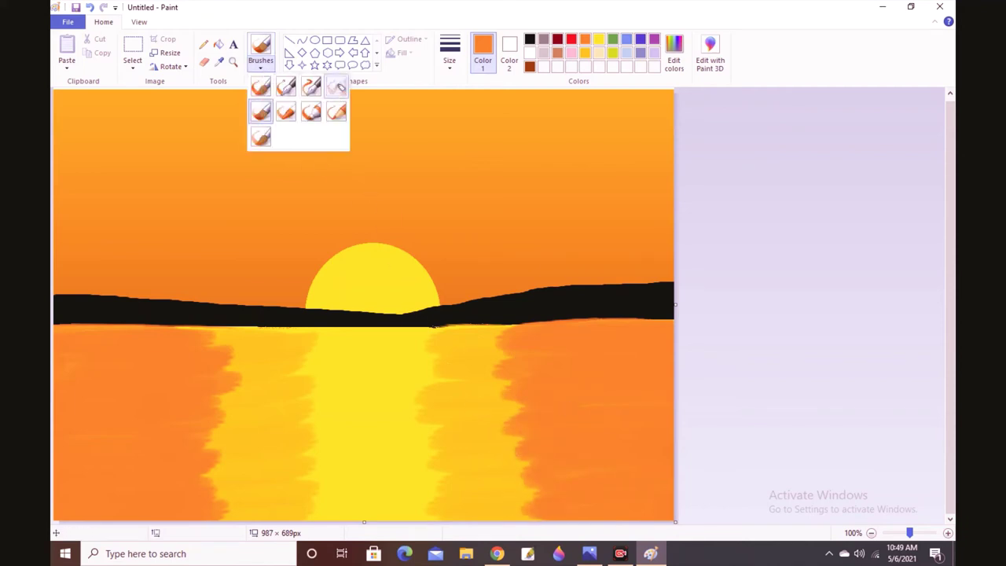
{"action": "left_click", "coordinate": [335, 88]}
{"action": "mouse_move", "coordinate": [241, 340]}
{"action": "left_mouse_down"}
{"action": "mouse_move", "coordinate": [245, 384]}
{"action": "mouse_move", "coordinate": [232, 354]}
{"action": "mouse_move", "coordinate": [241, 386]}
{"action": "mouse_move", "coordinate": [208, 334]}
{"action": "mouse_move", "coordinate": [257, 343]}
{"action": "mouse_move", "coordinate": [233, 389]}
{"action": "mouse_move", "coordinate": [227, 352]}
{"action": "mouse_move", "coordinate": [243, 402]}
{"action": "mouse_move", "coordinate": [240, 450]}
{"action": "mouse_move", "coordinate": [221, 394]}
{"action": "mouse_move", "coordinate": [227, 429]}
{"action": "mouse_move", "coordinate": [231, 396]}
{"action": "mouse_move", "coordinate": [229, 450]}
{"action": "mouse_move", "coordinate": [210, 445]}
{"action": "mouse_move", "coordinate": [224, 353]}
{"action": "mouse_move", "coordinate": [235, 499]}
{"action": "mouse_move", "coordinate": [211, 467]}
{"action": "mouse_move", "coordinate": [231, 511]}
{"action": "mouse_move", "coordinate": [228, 481]}
{"action": "mouse_move", "coordinate": [251, 498]}
{"action": "left_mouse_up"}
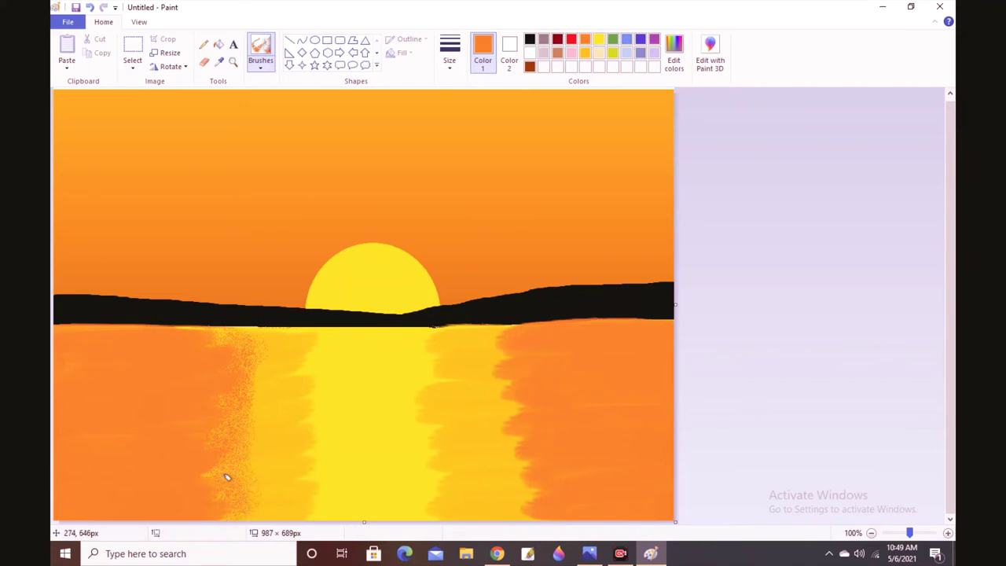
{"action": "mouse_move", "coordinate": [248, 382]}
{"action": "left_mouse_down"}
{"action": "mouse_move", "coordinate": [239, 348]}
{"action": "mouse_move", "coordinate": [213, 333]}
{"action": "mouse_move", "coordinate": [248, 341]}
{"action": "left_mouse_up"}
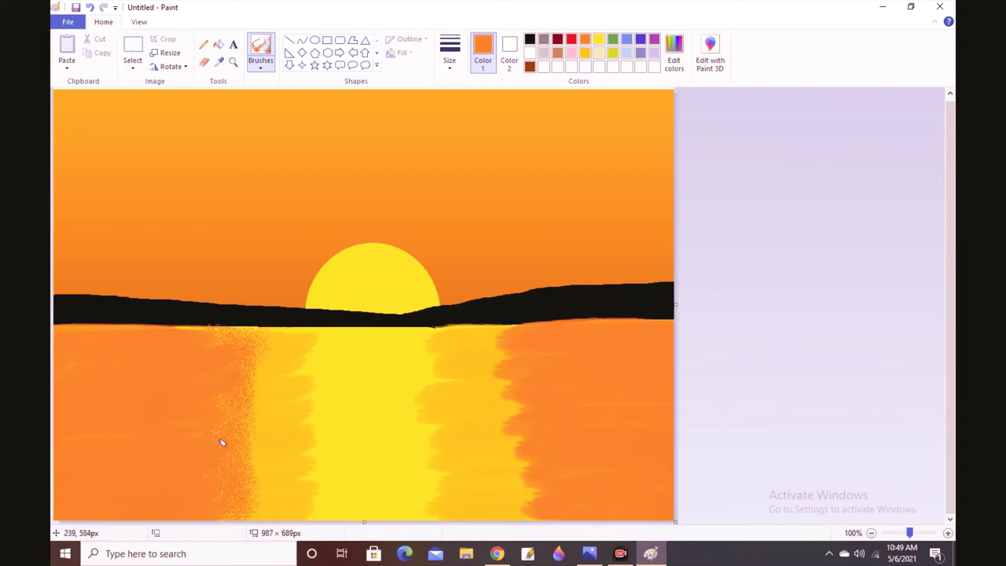
Spray orange across the left gold band of the water up to the edge of the yellow reflection
{"action": "mouse_move", "coordinate": [221, 379]}
{"action": "left_mouse_down"}
{"action": "mouse_move", "coordinate": [202, 325]}
{"action": "mouse_move", "coordinate": [221, 333]}
{"action": "mouse_move", "coordinate": [265, 411]}
{"action": "mouse_move", "coordinate": [257, 363]}
{"action": "mouse_move", "coordinate": [265, 503]}
{"action": "mouse_move", "coordinate": [258, 398]}
{"action": "left_mouse_up"}
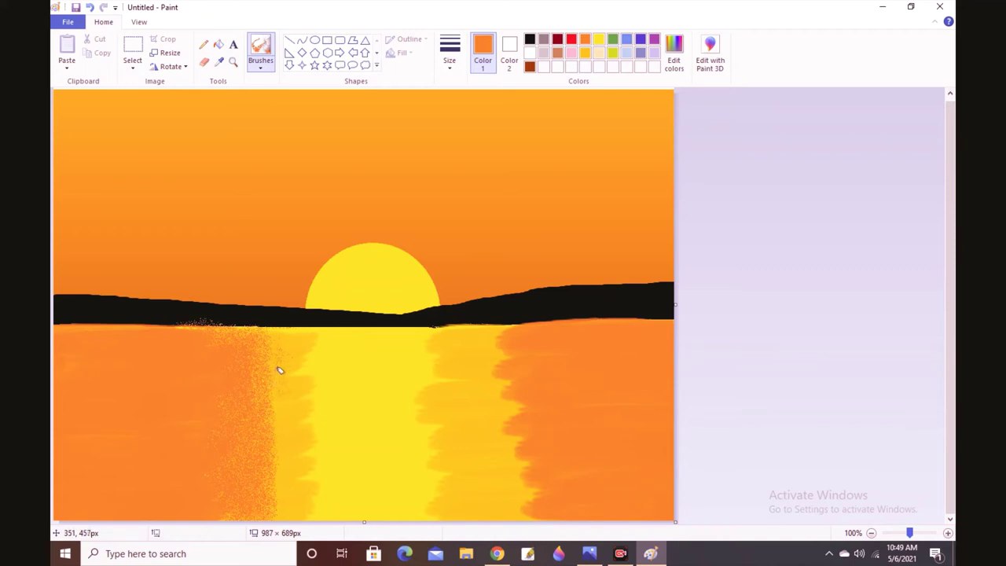
{"action": "mouse_move", "coordinate": [294, 352]}
{"action": "left_mouse_down"}
{"action": "mouse_move", "coordinate": [312, 351]}
{"action": "mouse_move", "coordinate": [319, 443]}
{"action": "mouse_move", "coordinate": [316, 480]}
{"action": "mouse_move", "coordinate": [301, 504]}
{"action": "mouse_move", "coordinate": [287, 497]}
{"action": "mouse_move", "coordinate": [290, 485]}
{"action": "left_mouse_up"}
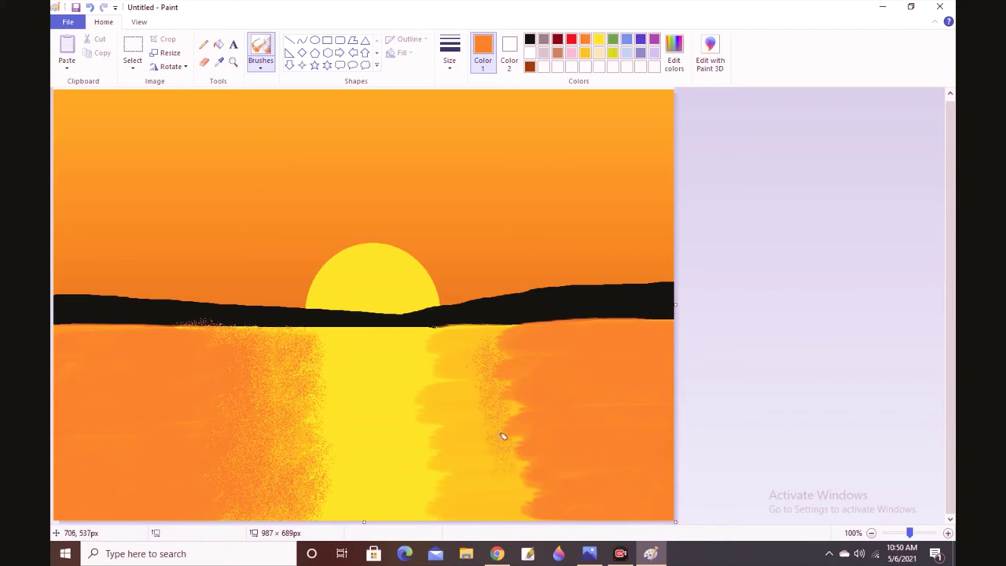
Spray orange over the border between the right gold and orange water bands and across the gold band to blend them
{"action": "mouse_move", "coordinate": [503, 436]}
{"action": "left_mouse_down"}
{"action": "mouse_move", "coordinate": [502, 479]}
{"action": "mouse_move", "coordinate": [509, 502]}
{"action": "mouse_move", "coordinate": [499, 461]}
{"action": "mouse_move", "coordinate": [504, 494]}
{"action": "mouse_move", "coordinate": [521, 513]}
{"action": "mouse_move", "coordinate": [513, 462]}
{"action": "mouse_move", "coordinate": [526, 506]}
{"action": "mouse_move", "coordinate": [525, 469]}
{"action": "left_mouse_up"}
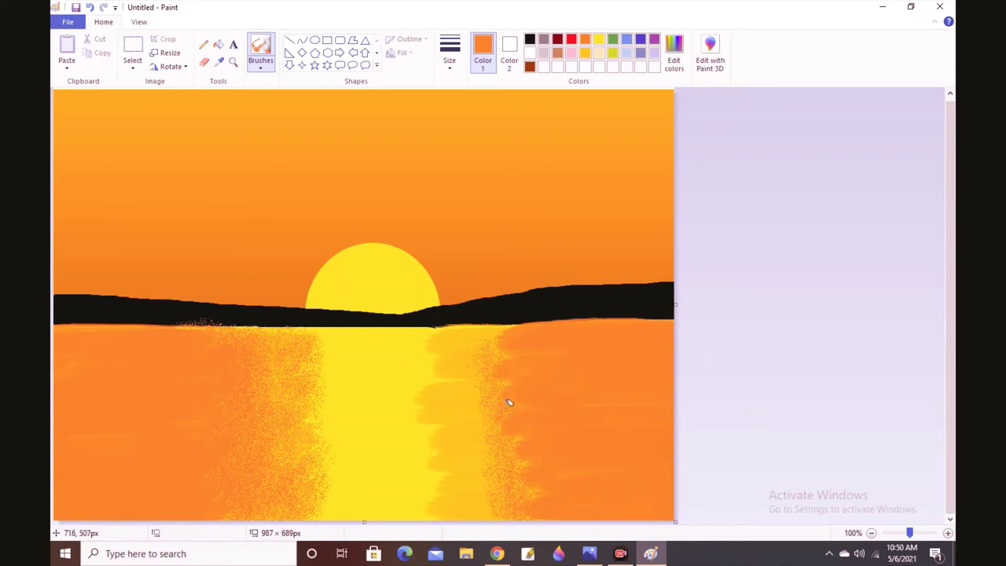
{"action": "mouse_move", "coordinate": [501, 407]}
{"action": "left_mouse_down"}
{"action": "mouse_move", "coordinate": [493, 343]}
{"action": "mouse_move", "coordinate": [503, 330]}
{"action": "mouse_move", "coordinate": [488, 331]}
{"action": "left_mouse_up"}
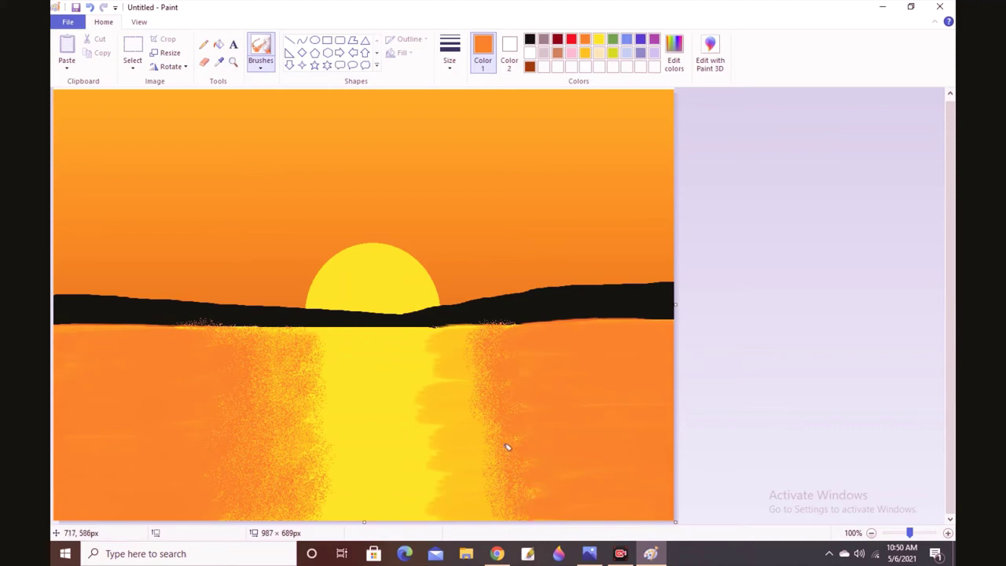
{"action": "mouse_move", "coordinate": [490, 332]}
{"action": "left_mouse_down"}
{"action": "mouse_move", "coordinate": [512, 328]}
{"action": "mouse_move", "coordinate": [499, 355]}
{"action": "left_mouse_up"}
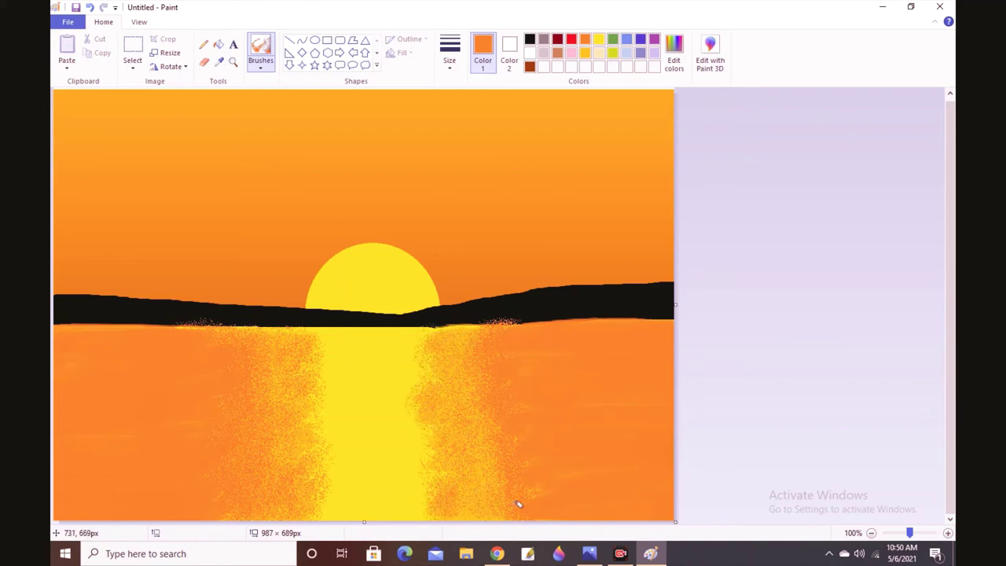
Blend the edges of the yellow reflection into the water by spraying with gold, orange and yellow
{"action": "left_click", "coordinate": [586, 53]}
{"action": "left_click", "coordinate": [585, 38]}
{"action": "left_click", "coordinate": [586, 53]}
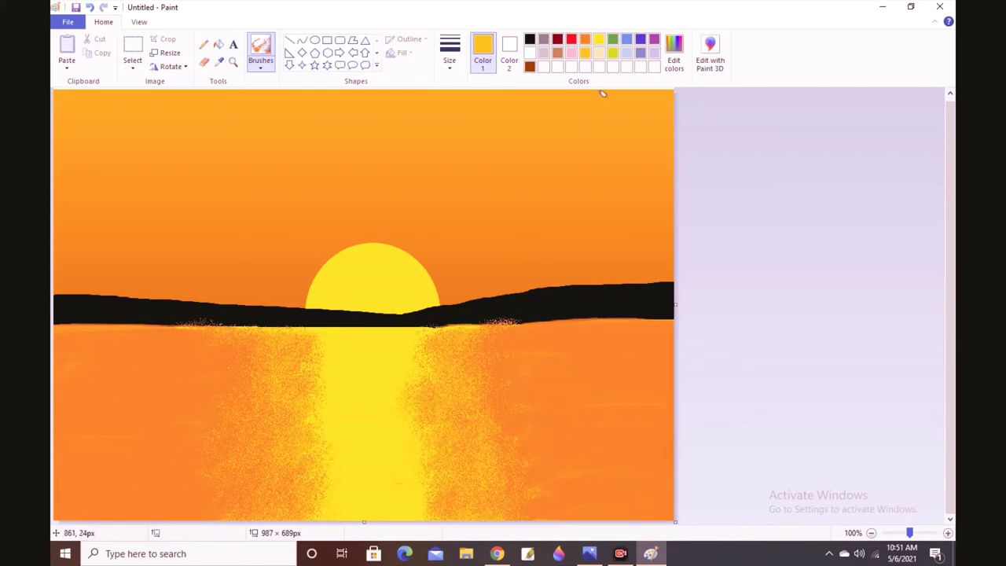
{"action": "left_click", "coordinate": [598, 41]}
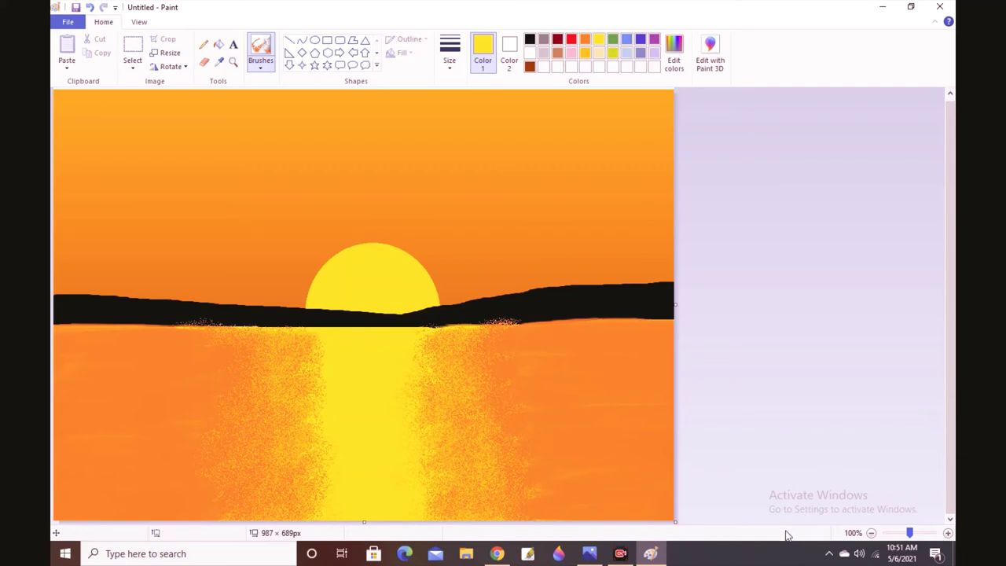
Paint a solid black foreground shore along the canvas's lower edge, with a wavy top outline, using the basic brush
{"action": "left_click", "coordinate": [264, 71]}
{"action": "left_click", "coordinate": [261, 69]}
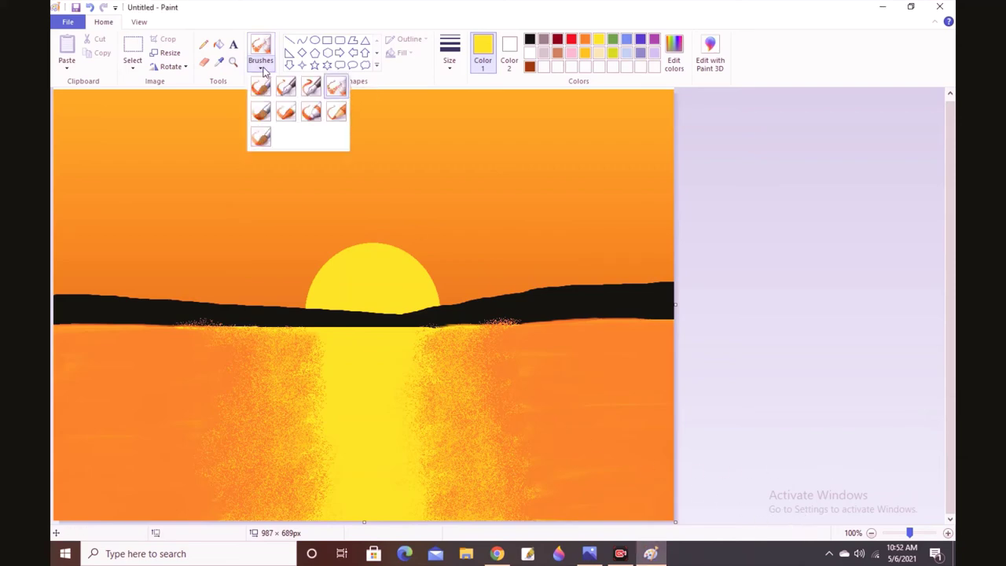
{"action": "left_click", "coordinate": [258, 89]}
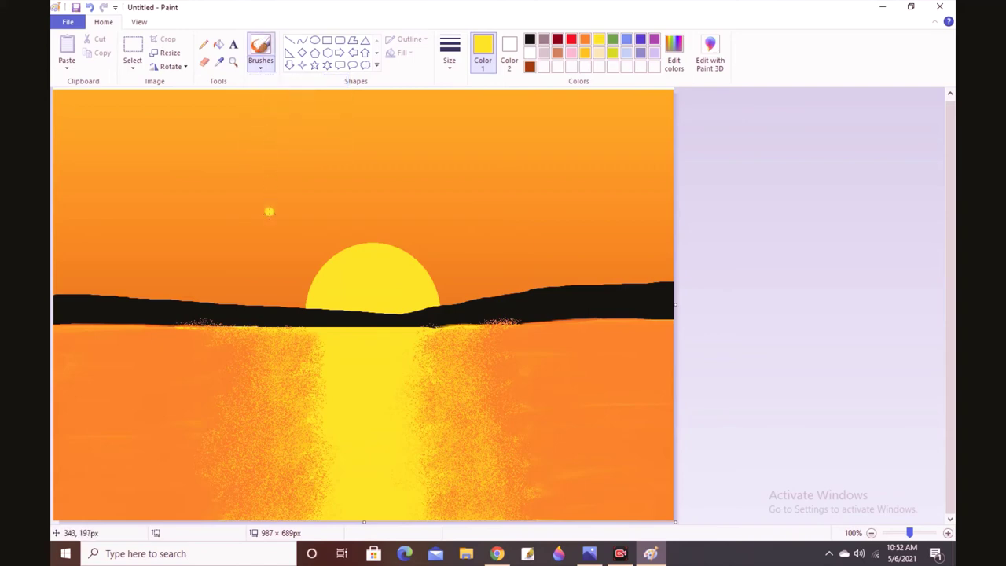
{"action": "left_click", "coordinate": [530, 38]}
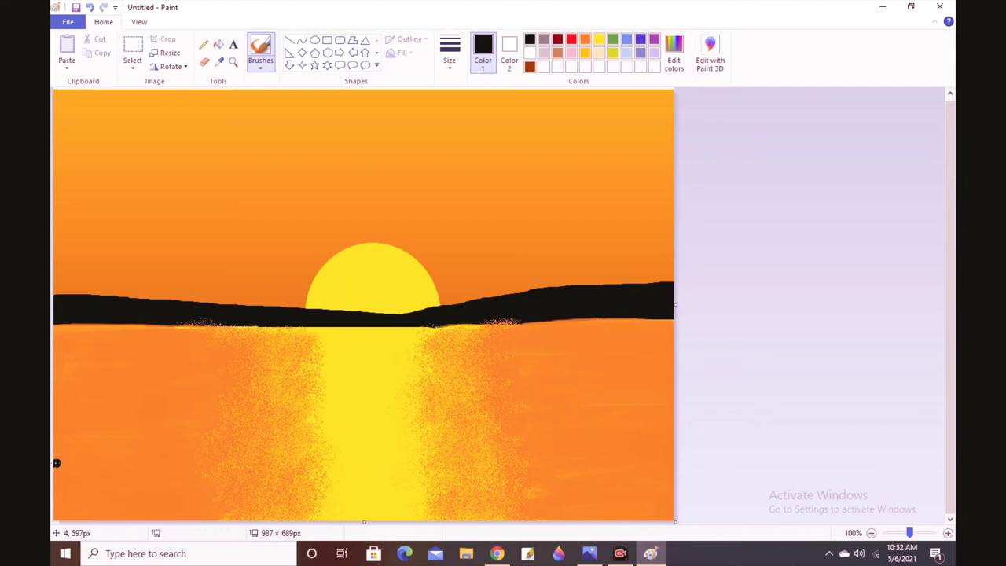
{"action": "mouse_move", "coordinate": [55, 471]}
{"action": "left_mouse_down"}
{"action": "mouse_move", "coordinate": [243, 493]}
{"action": "mouse_move", "coordinate": [678, 484]}
{"action": "left_mouse_up"}
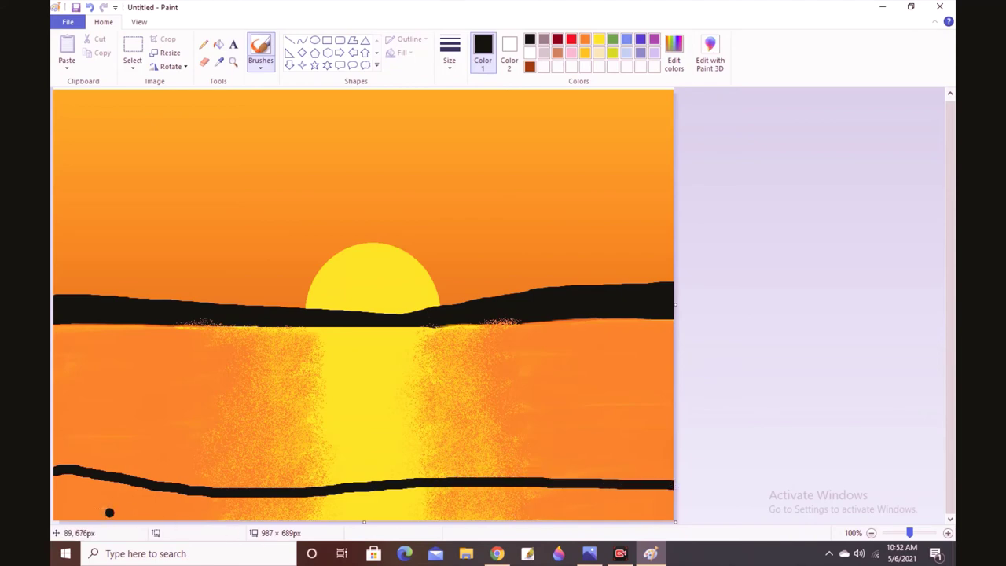
{"action": "mouse_move", "coordinate": [56, 480]}
{"action": "left_mouse_down"}
{"action": "mouse_move", "coordinate": [61, 511]}
{"action": "mouse_move", "coordinate": [55, 486]}
{"action": "mouse_move", "coordinate": [73, 480]}
{"action": "mouse_move", "coordinate": [55, 478]}
{"action": "mouse_move", "coordinate": [151, 492]}
{"action": "mouse_move", "coordinate": [138, 504]}
{"action": "mouse_move", "coordinate": [74, 511]}
{"action": "mouse_move", "coordinate": [89, 514]}
{"action": "mouse_move", "coordinate": [58, 501]}
{"action": "left_mouse_up"}
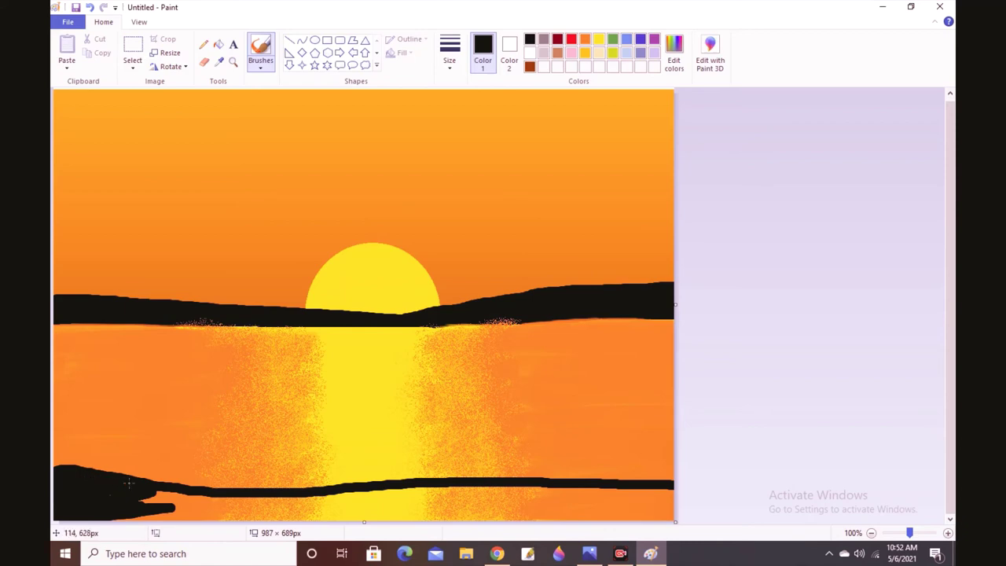
{"action": "mouse_move", "coordinate": [128, 483]}
{"action": "left_mouse_down"}
{"action": "mouse_move", "coordinate": [225, 494]}
{"action": "mouse_move", "coordinate": [127, 512]}
{"action": "mouse_move", "coordinate": [322, 507]}
{"action": "mouse_move", "coordinate": [145, 512]}
{"action": "mouse_move", "coordinate": [317, 499]}
{"action": "left_mouse_up"}
{"action": "mouse_move", "coordinate": [216, 507]}
{"action": "left_mouse_down"}
{"action": "mouse_move", "coordinate": [119, 505]}
{"action": "mouse_move", "coordinate": [487, 489]}
{"action": "mouse_move", "coordinate": [305, 515]}
{"action": "mouse_move", "coordinate": [476, 516]}
{"action": "mouse_move", "coordinate": [514, 526]}
{"action": "mouse_move", "coordinate": [574, 518]}
{"action": "mouse_move", "coordinate": [534, 514]}
{"action": "mouse_move", "coordinate": [570, 514]}
{"action": "mouse_move", "coordinate": [512, 519]}
{"action": "mouse_move", "coordinate": [574, 520]}
{"action": "mouse_move", "coordinate": [551, 512]}
{"action": "mouse_move", "coordinate": [686, 515]}
{"action": "mouse_move", "coordinate": [532, 508]}
{"action": "mouse_move", "coordinate": [537, 499]}
{"action": "mouse_move", "coordinate": [520, 497]}
{"action": "mouse_move", "coordinate": [638, 487]}
{"action": "mouse_move", "coordinate": [599, 503]}
{"action": "left_mouse_up"}
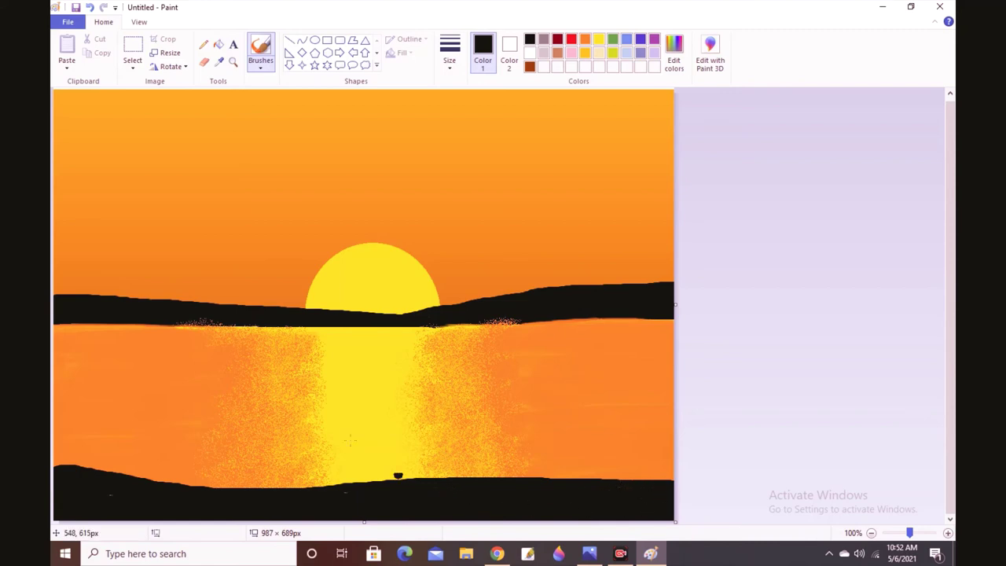
Paint a leaning black palm trunk with the Oil brush at a reduced size, from the left sky down to the foreground shore
{"action": "left_click", "coordinate": [260, 68]}
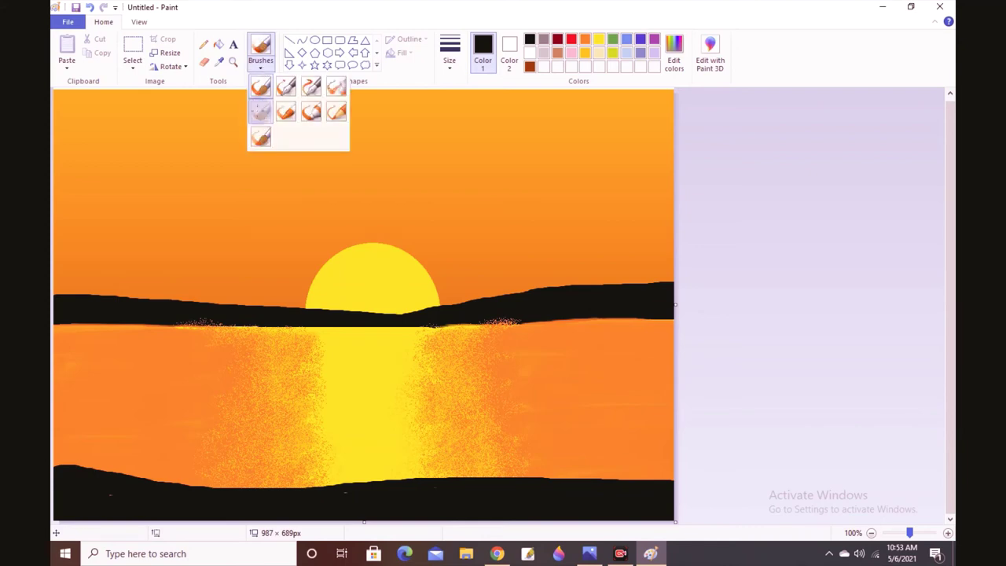
{"action": "left_click", "coordinate": [261, 110]}
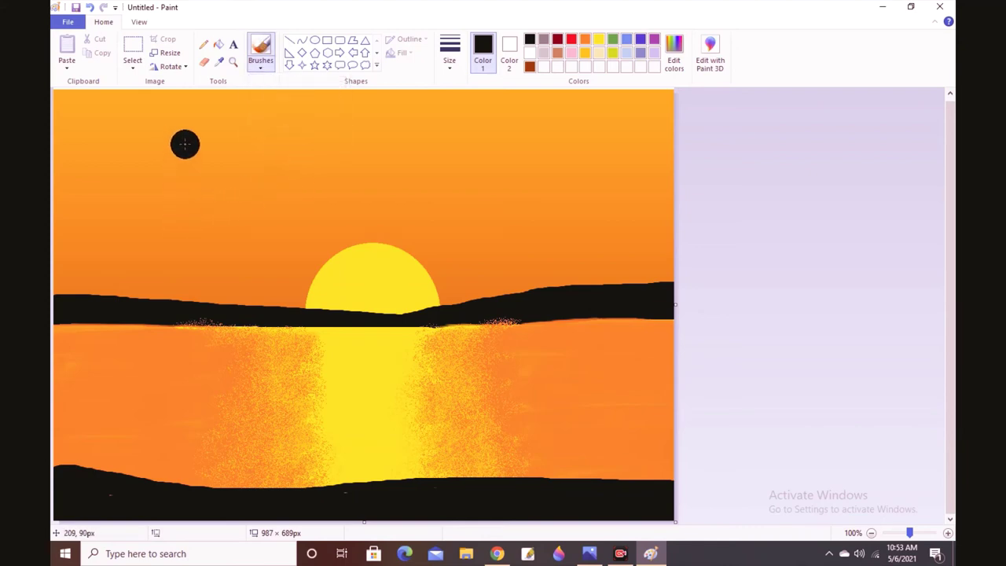
{"action": "mouse_move", "coordinate": [188, 128]}
{"action": "left_mouse_down"}
{"action": "mouse_move", "coordinate": [138, 287]}
{"action": "mouse_move", "coordinate": [126, 476]}
{"action": "left_mouse_up"}
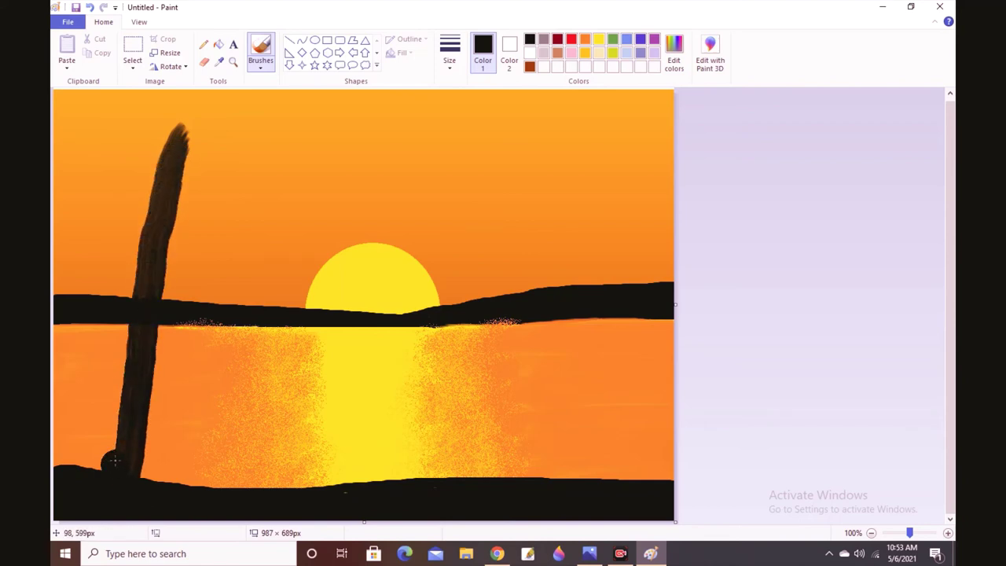
{"action": "key", "text": "ctrl+z"}
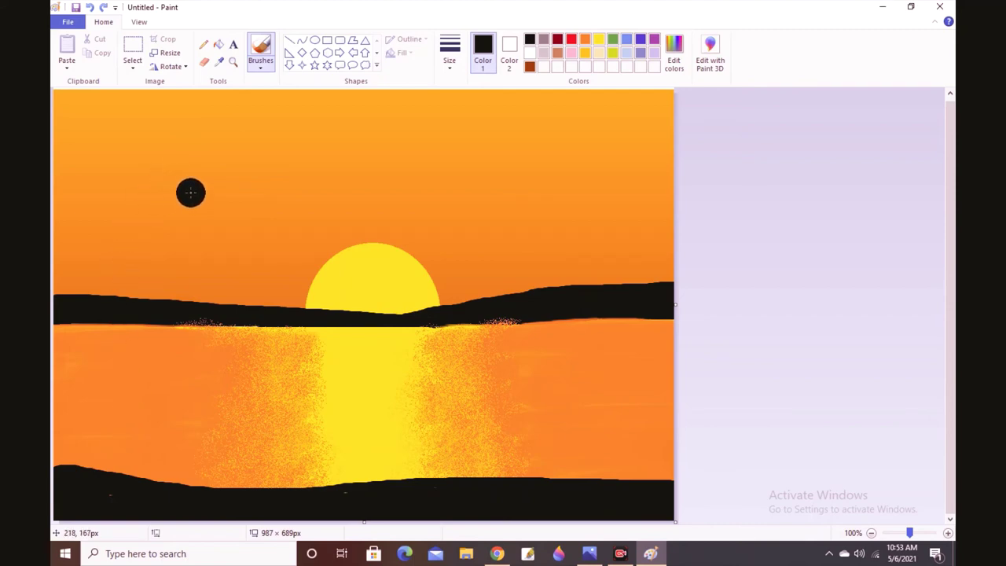
{"action": "key", "text": "ctrl+minus"}
{"action": "key", "text": "ctrl+minus"}
{"action": "key", "text": "ctrl+minus"}
{"action": "key", "text": "ctrl+minus"}
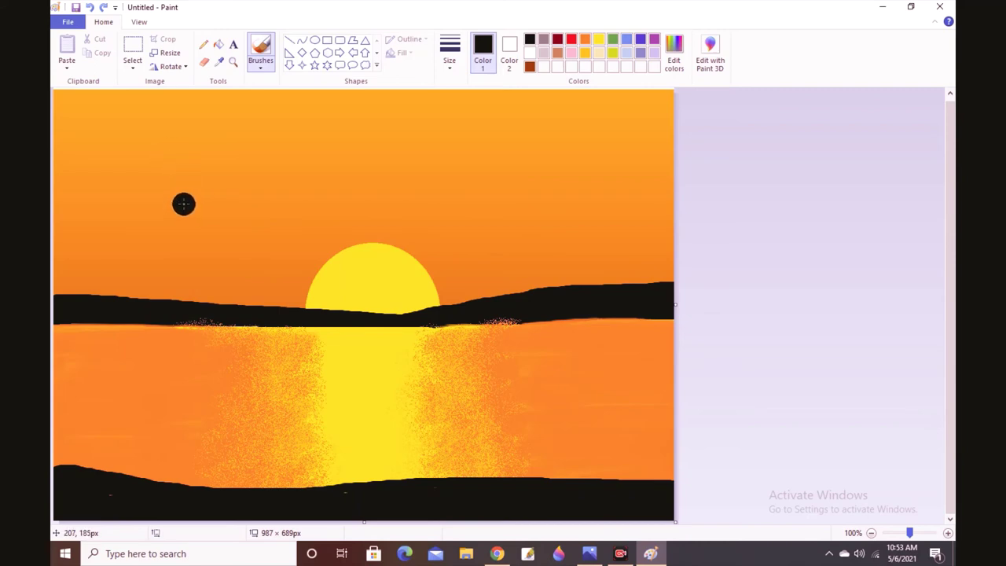
{"action": "mouse_move", "coordinate": [183, 204]}
{"action": "left_mouse_down"}
{"action": "mouse_move", "coordinate": [138, 336]}
{"action": "mouse_move", "coordinate": [117, 471]}
{"action": "left_mouse_up"}
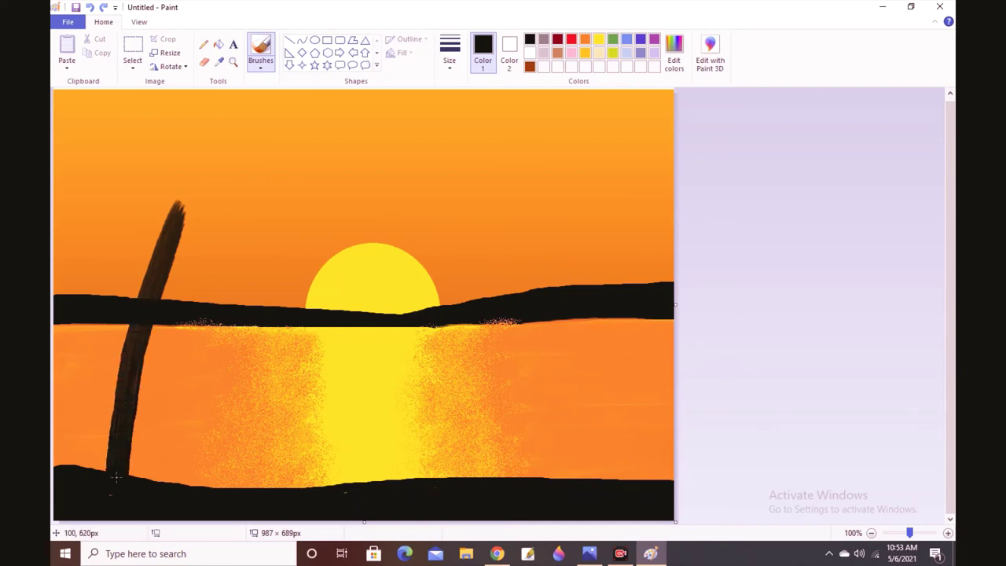
{"action": "left_click_drag", "start_coordinate": [175, 207], "coordinate": [154, 288]}
{"action": "left_click_drag", "start_coordinate": [142, 323], "coordinate": [126, 391]}
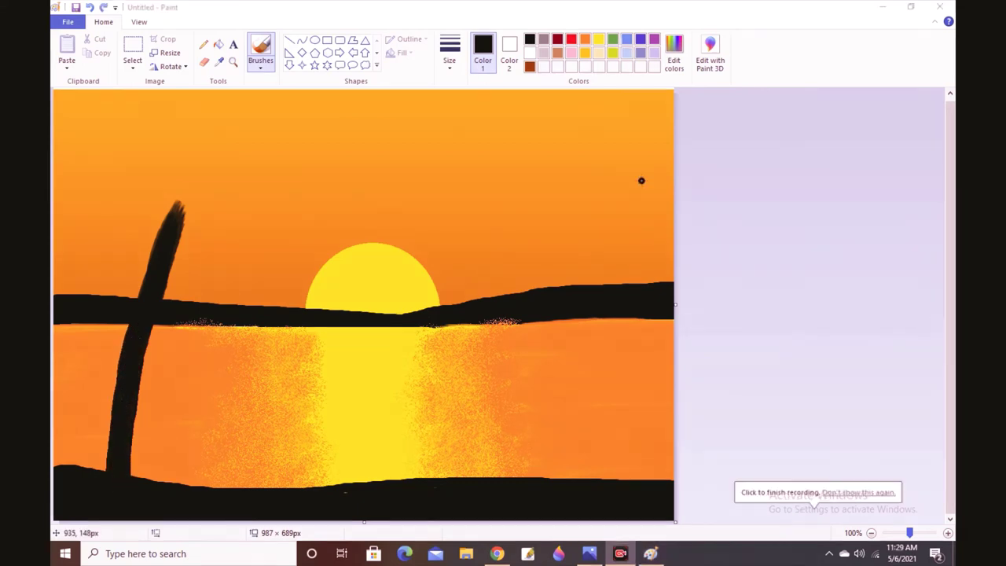
Paint a feathery black palm frond rising up and right from the trunk's top, with leaflets on both sides
{"action": "left_click", "coordinate": [261, 68]}
{"action": "left_click", "coordinate": [259, 105]}
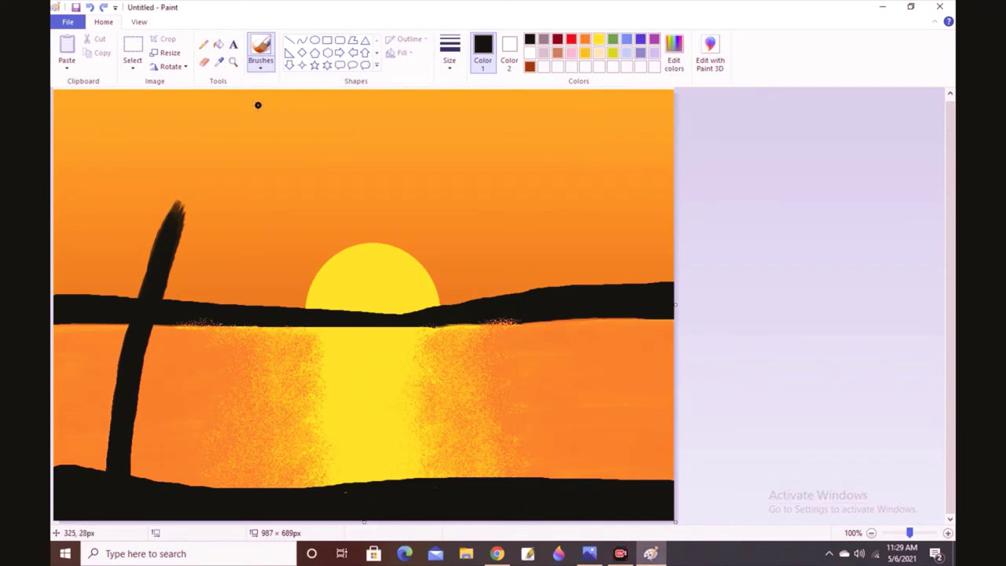
{"action": "mouse_move", "coordinate": [265, 110]}
{"action": "left_mouse_down"}
{"action": "mouse_move", "coordinate": [181, 209]}
{"action": "mouse_move", "coordinate": [258, 111]}
{"action": "mouse_move", "coordinate": [244, 108]}
{"action": "mouse_move", "coordinate": [237, 135]}
{"action": "mouse_move", "coordinate": [230, 114]}
{"action": "mouse_move", "coordinate": [228, 148]}
{"action": "left_mouse_up"}
{"action": "mouse_move", "coordinate": [227, 109]}
{"action": "left_mouse_down"}
{"action": "mouse_move", "coordinate": [222, 150]}
{"action": "mouse_move", "coordinate": [205, 168]}
{"action": "left_mouse_up"}
{"action": "mouse_move", "coordinate": [214, 131]}
{"action": "left_mouse_down"}
{"action": "mouse_move", "coordinate": [201, 172]}
{"action": "mouse_move", "coordinate": [205, 151]}
{"action": "left_mouse_up"}
{"action": "mouse_move", "coordinate": [218, 134]}
{"action": "left_mouse_down"}
{"action": "mouse_move", "coordinate": [192, 185]}
{"action": "mouse_move", "coordinate": [198, 178]}
{"action": "mouse_move", "coordinate": [184, 166]}
{"action": "left_mouse_up"}
{"action": "mouse_move", "coordinate": [190, 158]}
{"action": "left_mouse_down"}
{"action": "mouse_move", "coordinate": [182, 206]}
{"action": "mouse_move", "coordinate": [189, 193]}
{"action": "left_mouse_up"}
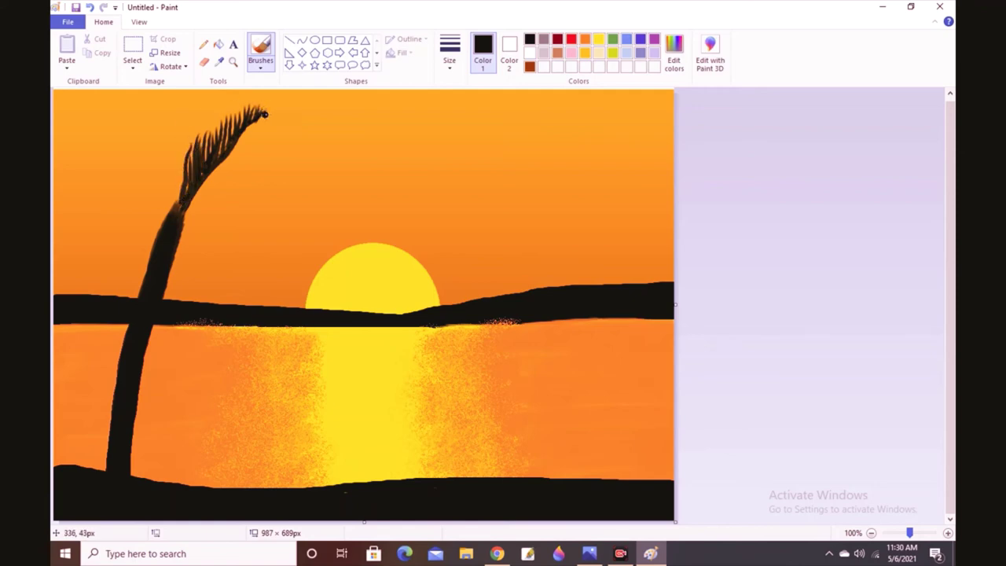
{"action": "mouse_move", "coordinate": [267, 120]}
{"action": "left_mouse_down"}
{"action": "mouse_move", "coordinate": [204, 178]}
{"action": "mouse_move", "coordinate": [191, 206]}
{"action": "left_mouse_up"}
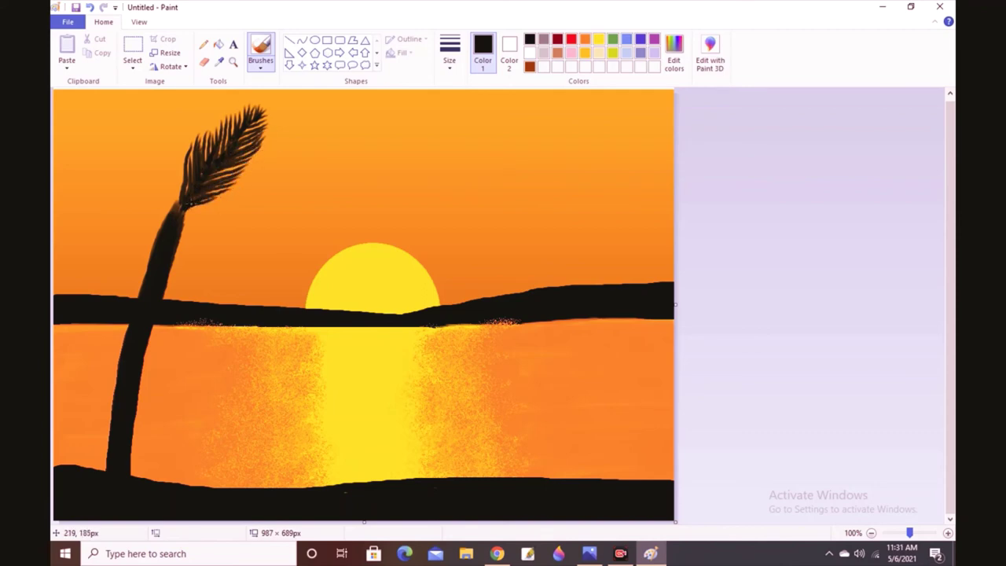
{"action": "mouse_move", "coordinate": [296, 274]}
{"action": "left_mouse_down"}
{"action": "mouse_move", "coordinate": [228, 221]}
{"action": "mouse_move", "coordinate": [184, 216]}
{"action": "mouse_move", "coordinate": [245, 203]}
{"action": "mouse_move", "coordinate": [210, 220]}
{"action": "mouse_move", "coordinate": [249, 221]}
{"action": "mouse_move", "coordinate": [226, 224]}
{"action": "mouse_move", "coordinate": [264, 234]}
{"action": "left_mouse_up"}
{"action": "key", "text": "ctrl+z"}
{"action": "key", "text": "ctrl+z"}
{"action": "key", "text": "ctrl+z"}
{"action": "key", "text": "ctrl+z"}
{"action": "key", "text": "ctrl+z"}
{"action": "key", "text": "ctrl+z"}
{"action": "key", "text": "ctrl+z"}
{"action": "key", "text": "ctrl+z"}
{"action": "key", "text": "ctrl+z"}
Paint a second black frond drooping from the trunk's top toward the sun, with leaflets along both sides
{"action": "mouse_move", "coordinate": [308, 283]}
{"action": "left_mouse_down"}
{"action": "mouse_move", "coordinate": [275, 252]}
{"action": "mouse_move", "coordinate": [182, 212]}
{"action": "left_mouse_up"}
{"action": "mouse_move", "coordinate": [312, 274]}
{"action": "left_mouse_down"}
{"action": "mouse_move", "coordinate": [274, 247]}
{"action": "mouse_move", "coordinate": [303, 253]}
{"action": "mouse_move", "coordinate": [278, 244]}
{"action": "mouse_move", "coordinate": [300, 241]}
{"action": "mouse_move", "coordinate": [254, 236]}
{"action": "left_mouse_up"}
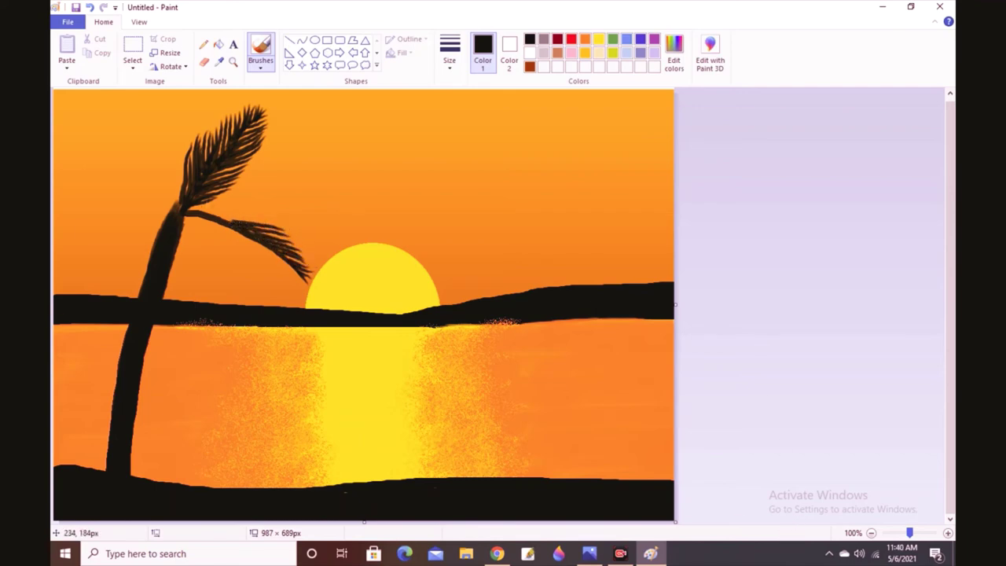
{"action": "mouse_move", "coordinate": [280, 221]}
{"action": "left_mouse_down"}
{"action": "mouse_move", "coordinate": [223, 219]}
{"action": "mouse_move", "coordinate": [265, 216]}
{"action": "mouse_move", "coordinate": [220, 213]}
{"action": "mouse_move", "coordinate": [253, 209]}
{"action": "mouse_move", "coordinate": [225, 208]}
{"action": "mouse_move", "coordinate": [241, 203]}
{"action": "mouse_move", "coordinate": [189, 211]}
{"action": "left_mouse_up"}
{"action": "left_click_drag", "start_coordinate": [297, 266], "coordinate": [289, 281]}
{"action": "mouse_move", "coordinate": [264, 248]}
{"action": "left_mouse_down"}
{"action": "mouse_move", "coordinate": [288, 278]}
{"action": "mouse_move", "coordinate": [256, 242]}
{"action": "mouse_move", "coordinate": [257, 274]}
{"action": "left_mouse_up"}
{"action": "mouse_move", "coordinate": [236, 229]}
{"action": "left_mouse_down"}
{"action": "mouse_move", "coordinate": [258, 275]}
{"action": "mouse_move", "coordinate": [249, 248]}
{"action": "mouse_move", "coordinate": [252, 263]}
{"action": "mouse_move", "coordinate": [240, 238]}
{"action": "mouse_move", "coordinate": [242, 264]}
{"action": "mouse_move", "coordinate": [223, 225]}
{"action": "mouse_move", "coordinate": [242, 267]}
{"action": "mouse_move", "coordinate": [224, 233]}
{"action": "mouse_move", "coordinate": [236, 261]}
{"action": "left_mouse_up"}
{"action": "mouse_move", "coordinate": [206, 220]}
{"action": "left_mouse_down"}
{"action": "mouse_move", "coordinate": [229, 260]}
{"action": "mouse_move", "coordinate": [206, 244]}
{"action": "left_mouse_up"}
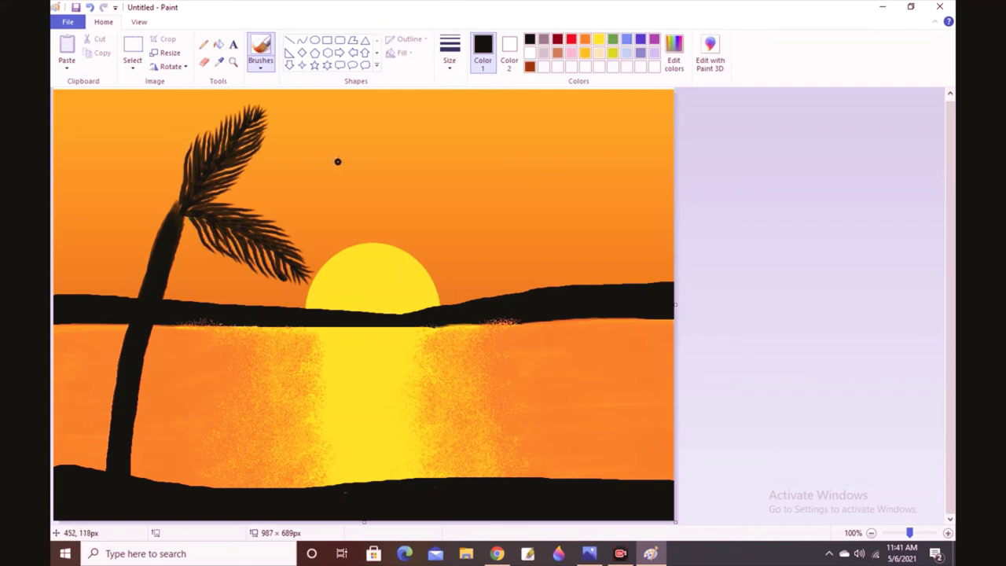
Paint a black frond reaching right above the sun and fill out the palm crown with the remaining fronds
{"action": "left_click_drag", "start_coordinate": [338, 161], "coordinate": [195, 205]}
{"action": "mouse_move", "coordinate": [324, 154]}
{"action": "left_mouse_down"}
{"action": "mouse_move", "coordinate": [298, 164]}
{"action": "mouse_move", "coordinate": [319, 146]}
{"action": "mouse_move", "coordinate": [292, 160]}
{"action": "mouse_move", "coordinate": [300, 146]}
{"action": "mouse_move", "coordinate": [287, 146]}
{"action": "mouse_move", "coordinate": [241, 185]}
{"action": "left_mouse_up"}
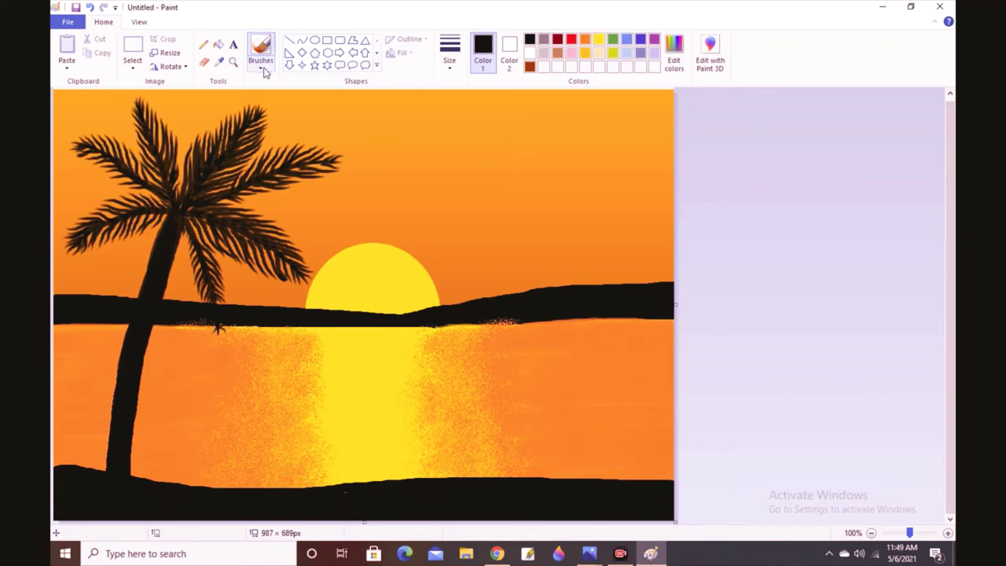
Paint a black bird with outstretched wings in the sky above and right of the sun using the basic brush
{"action": "left_click", "coordinate": [260, 68]}
{"action": "left_click", "coordinate": [263, 88]}
{"action": "mouse_move", "coordinate": [490, 213]}
{"action": "left_mouse_down"}
{"action": "mouse_move", "coordinate": [529, 207]}
{"action": "mouse_move", "coordinate": [495, 212]}
{"action": "mouse_move", "coordinate": [467, 202]}
{"action": "mouse_move", "coordinate": [440, 211]}
{"action": "left_mouse_up"}
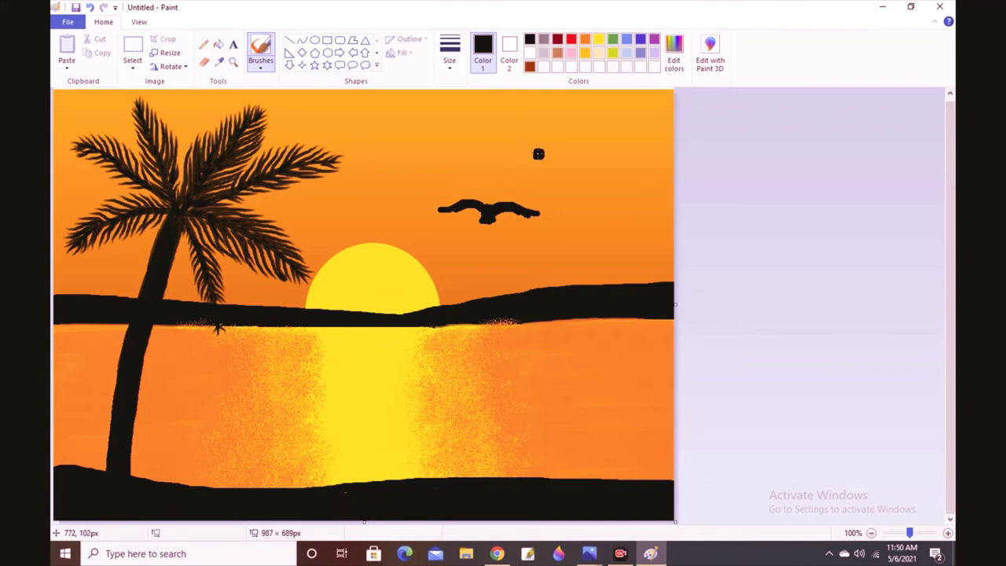
Paint a second black bird with raised wings above the first, redoing its left wing
{"action": "mouse_move", "coordinate": [542, 155]}
{"action": "left_mouse_down"}
{"action": "mouse_move", "coordinate": [582, 131]}
{"action": "mouse_move", "coordinate": [535, 157]}
{"action": "mouse_move", "coordinate": [501, 124]}
{"action": "left_mouse_up"}
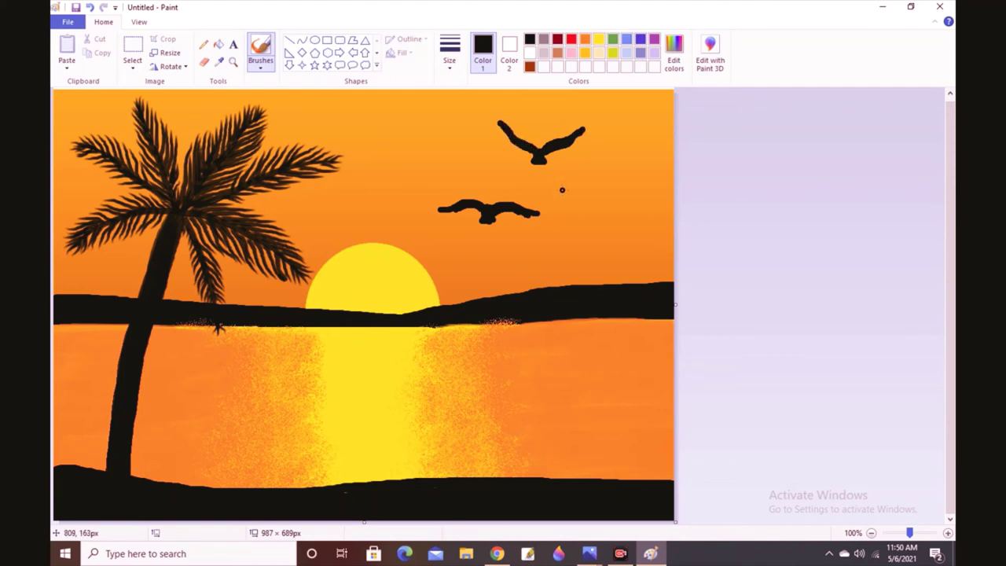
{"action": "key", "text": "ctrl+z"}
{"action": "key", "text": "ctrl+z"}
{"action": "left_click_drag", "start_coordinate": [538, 155], "coordinate": [502, 126]}
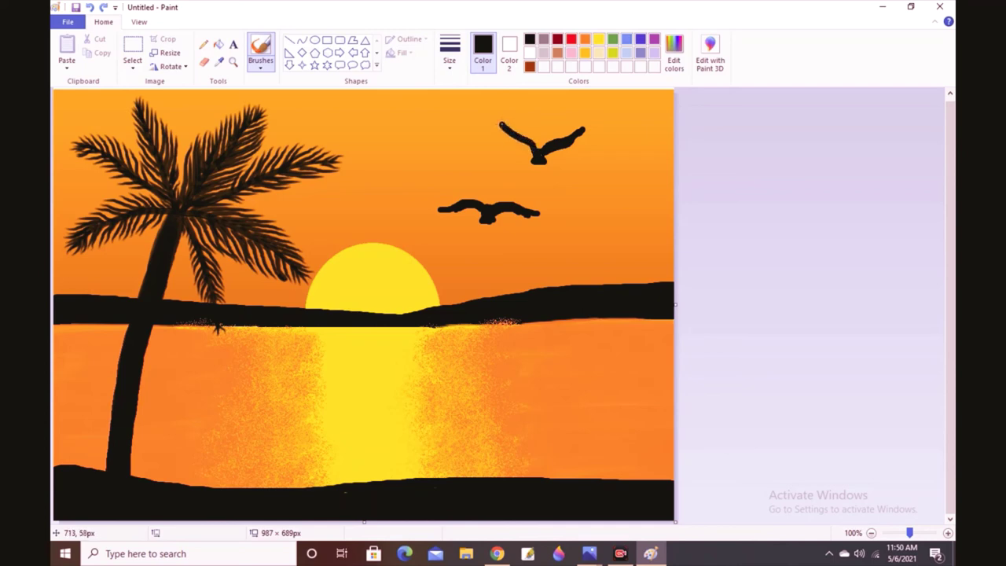
{"action": "left_click_drag", "start_coordinate": [534, 156], "coordinate": [508, 134]}
Draw two thick black horizontal fence rails with the Line tool across the full width of the water
{"action": "left_click", "coordinate": [289, 40]}
{"action": "left_click", "coordinate": [449, 55]}
{"action": "left_click", "coordinate": [448, 162]}
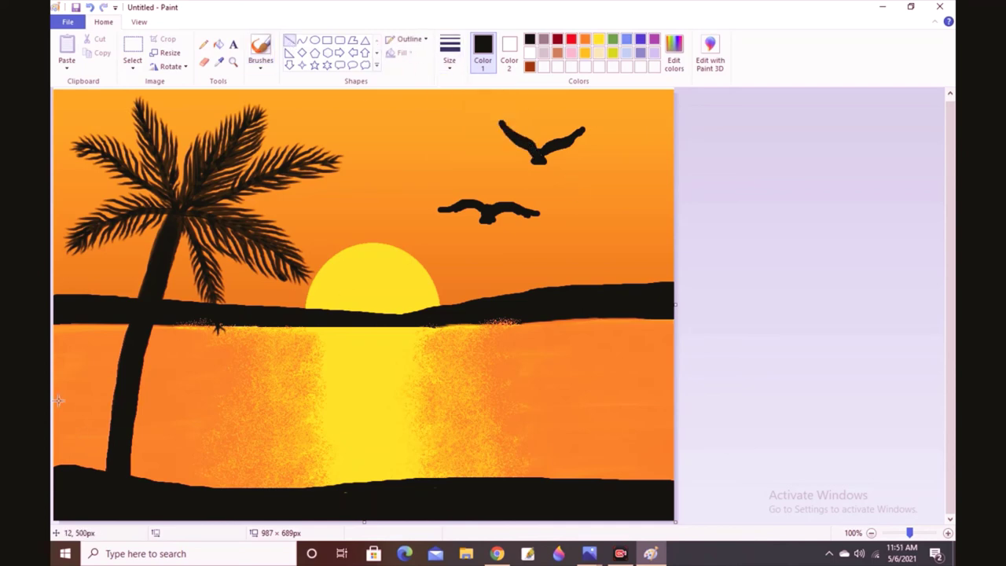
{"action": "left_click_drag", "start_coordinate": [54, 399], "coordinate": [680, 397]}
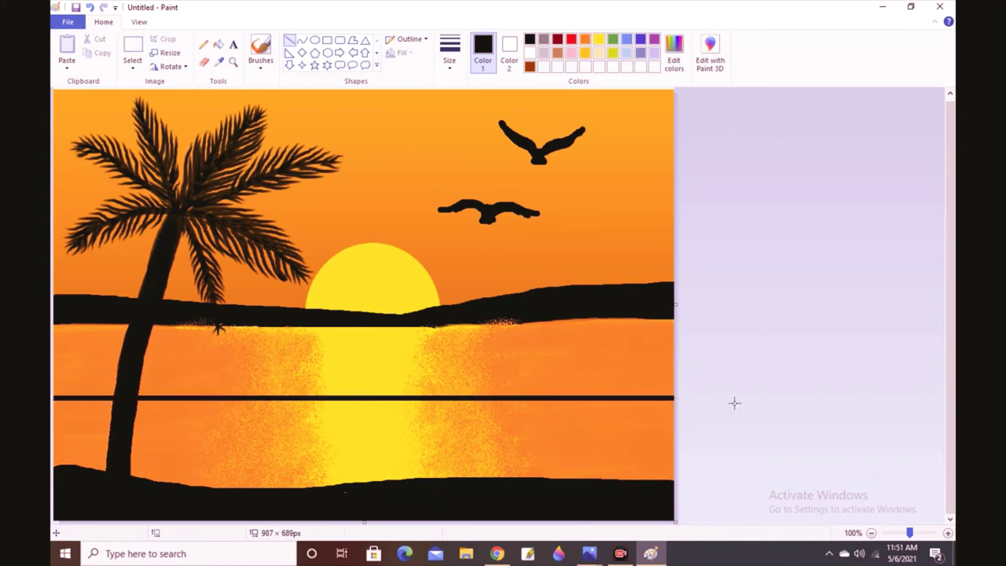
{"action": "left_click_drag", "start_coordinate": [53, 449], "coordinate": [669, 438]}
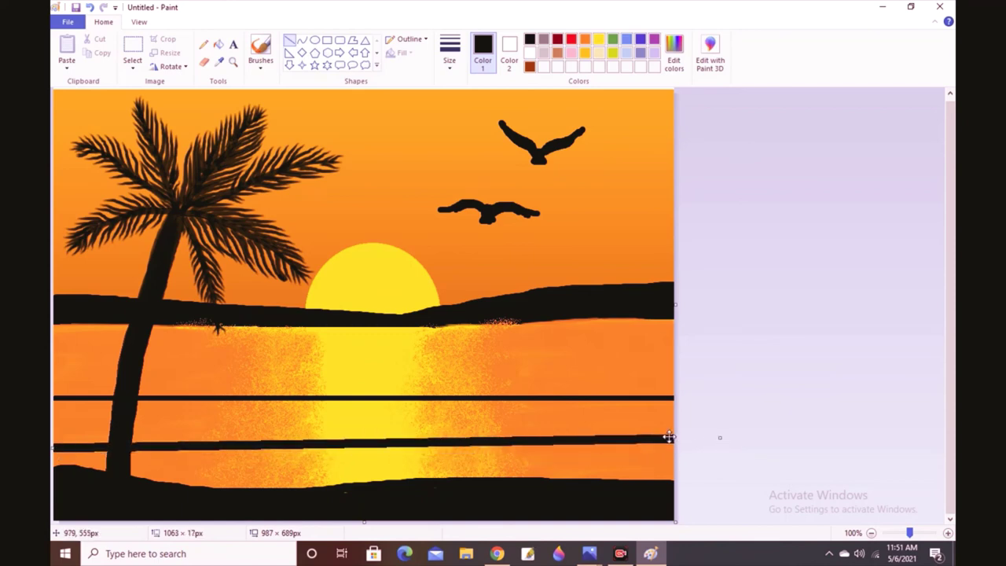
{"action": "key", "text": "ctrl+z"}
{"action": "left_click_drag", "start_coordinate": [55, 446], "coordinate": [689, 448]}
Draw ten evenly spaced vertical black fence posts with the Line tool, crossing both rails down to the foreground shore
{"action": "left_click", "coordinate": [260, 63]}
{"action": "left_click", "coordinate": [260, 77]}
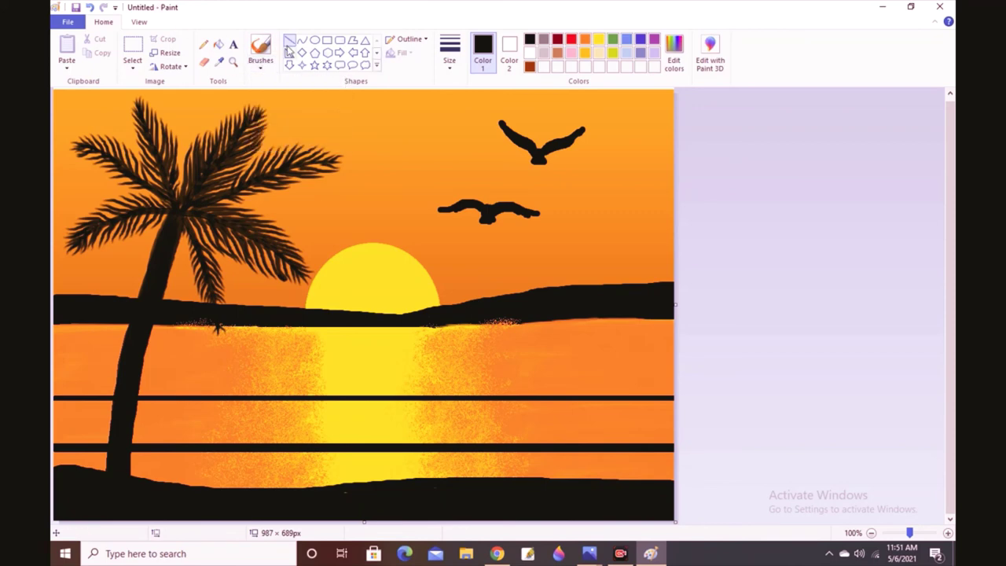
{"action": "left_click_drag", "start_coordinate": [90, 472], "coordinate": [94, 478]}
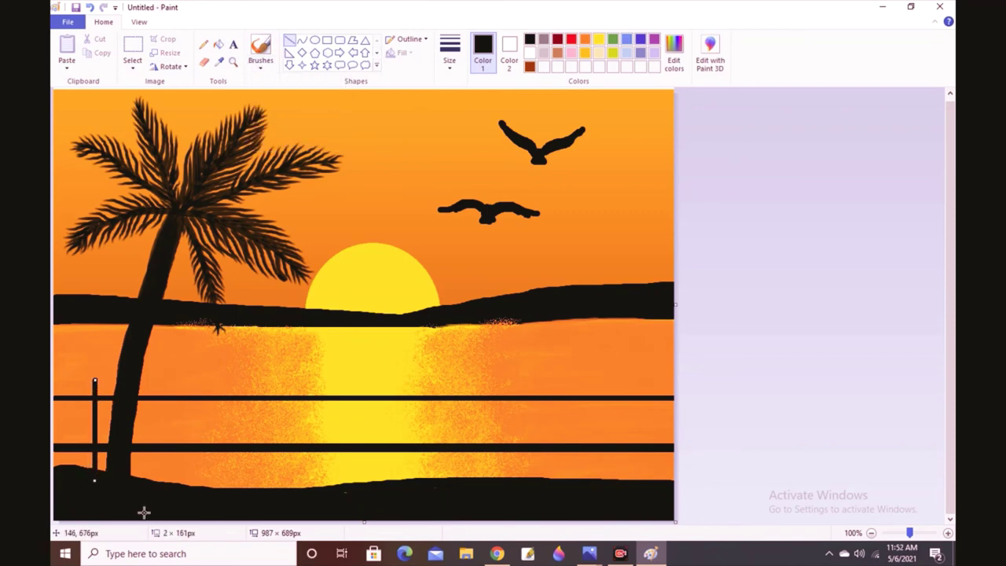
{"action": "left_click_drag", "start_coordinate": [175, 382], "coordinate": [171, 485]}
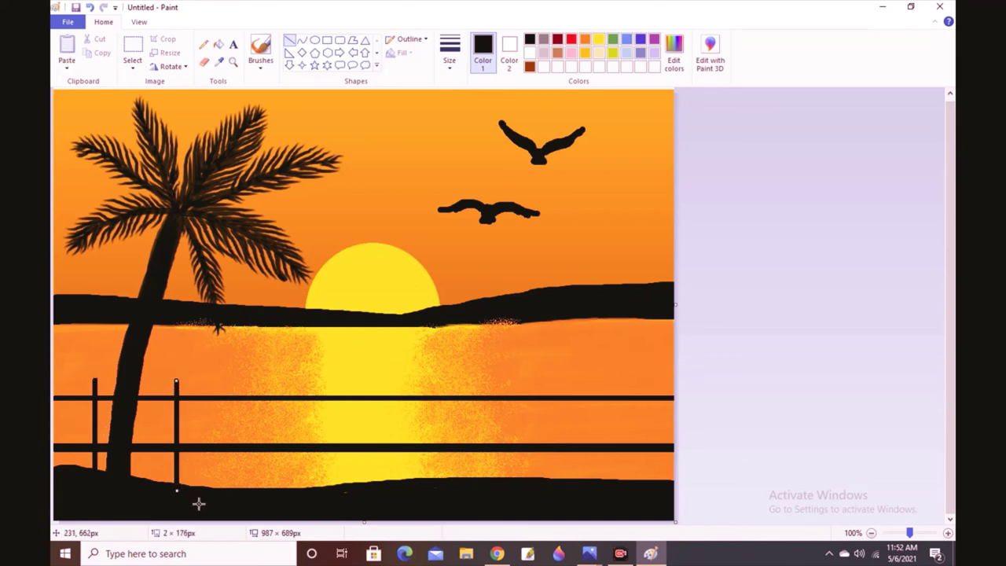
{"action": "left_click_drag", "start_coordinate": [243, 382], "coordinate": [242, 506]}
{"action": "left_click_drag", "start_coordinate": [303, 382], "coordinate": [303, 509]}
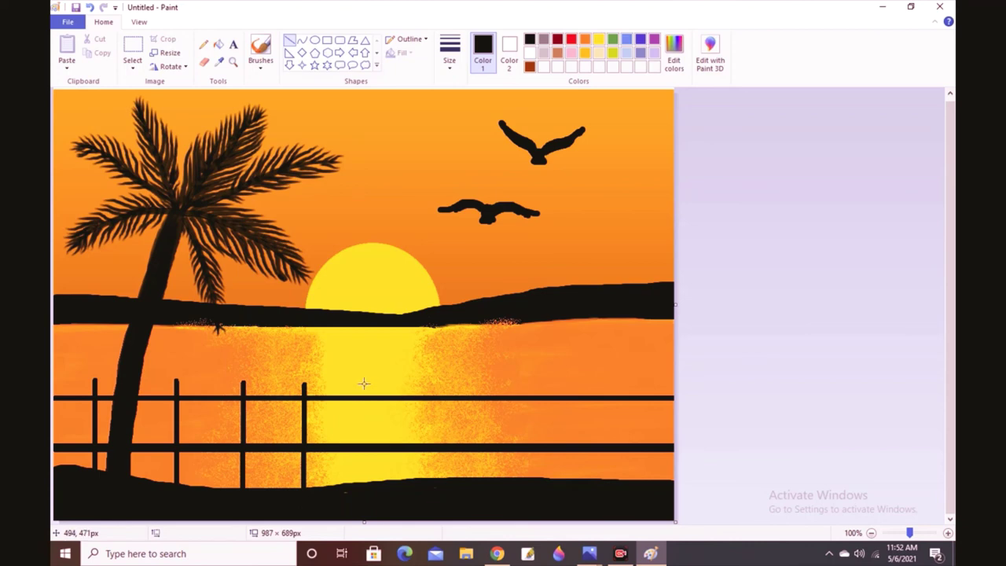
{"action": "left_click_drag", "start_coordinate": [361, 383], "coordinate": [361, 486]}
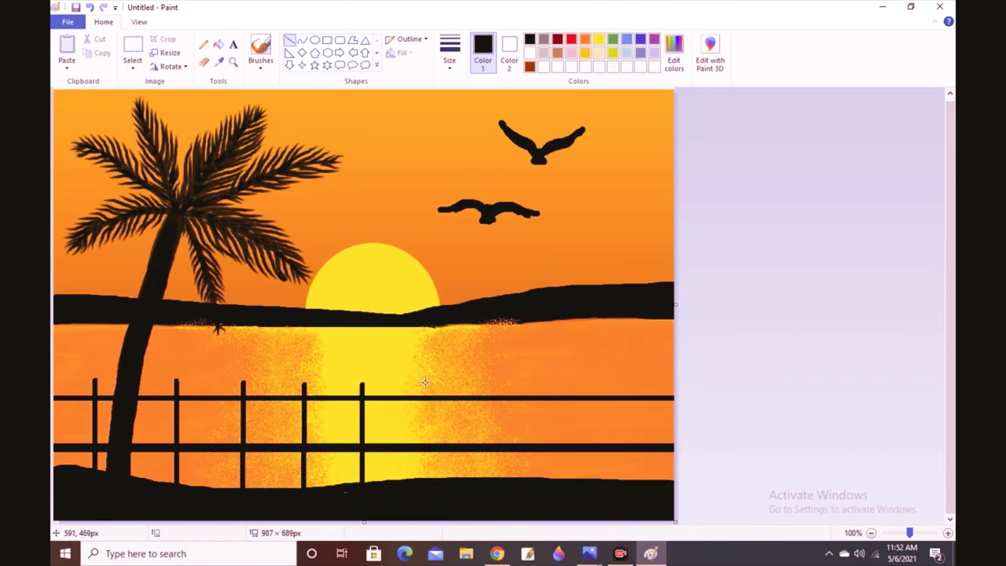
{"action": "left_click_drag", "start_coordinate": [423, 382], "coordinate": [421, 490]}
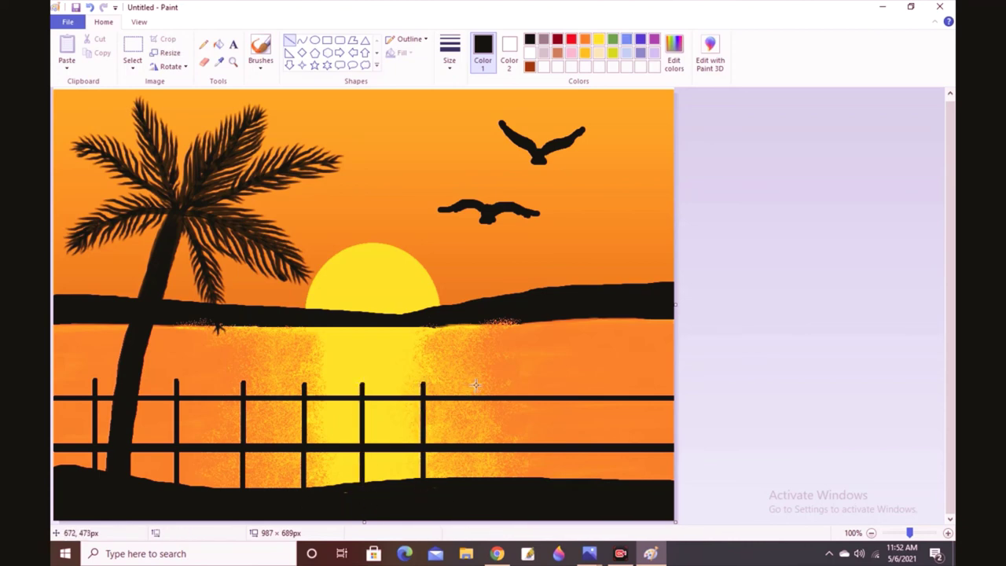
{"action": "left_click_drag", "start_coordinate": [476, 384], "coordinate": [476, 490]}
{"action": "left_click_drag", "start_coordinate": [533, 384], "coordinate": [534, 493]}
{"action": "left_click_drag", "start_coordinate": [582, 384], "coordinate": [585, 492]}
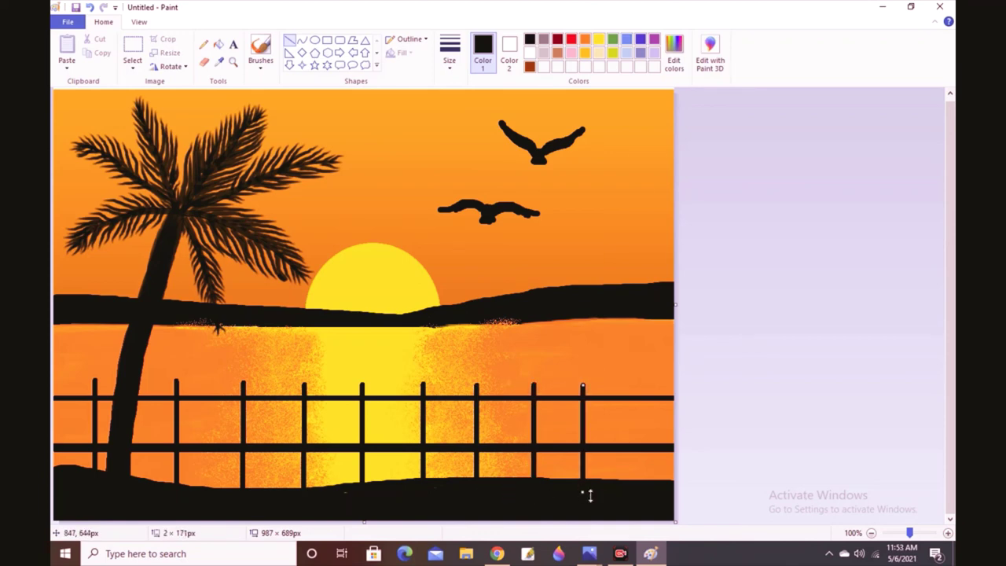
{"action": "left_click_drag", "start_coordinate": [632, 382], "coordinate": [633, 492]}
Paint a solid black bird perched on the upper fence rail, just left of the post below the sun, using a brush
{"action": "left_click", "coordinate": [260, 66]}
{"action": "left_click", "coordinate": [264, 114]}
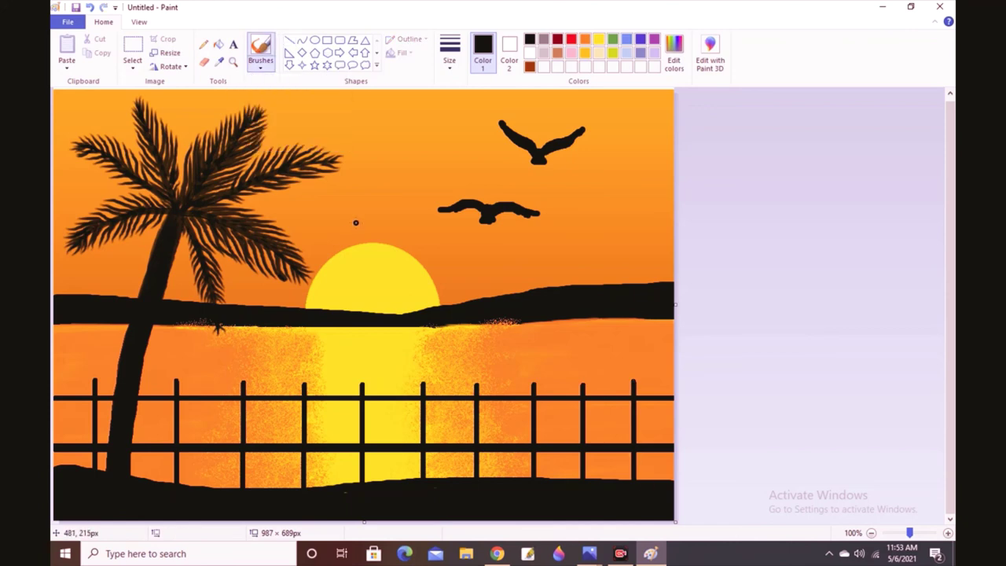
{"action": "mouse_move", "coordinate": [330, 369]}
{"action": "left_mouse_down"}
{"action": "mouse_move", "coordinate": [324, 385]}
{"action": "mouse_move", "coordinate": [319, 374]}
{"action": "mouse_move", "coordinate": [344, 369]}
{"action": "mouse_move", "coordinate": [319, 417]}
{"action": "mouse_move", "coordinate": [324, 442]}
{"action": "mouse_move", "coordinate": [338, 392]}
{"action": "mouse_move", "coordinate": [330, 441]}
{"action": "left_mouse_up"}
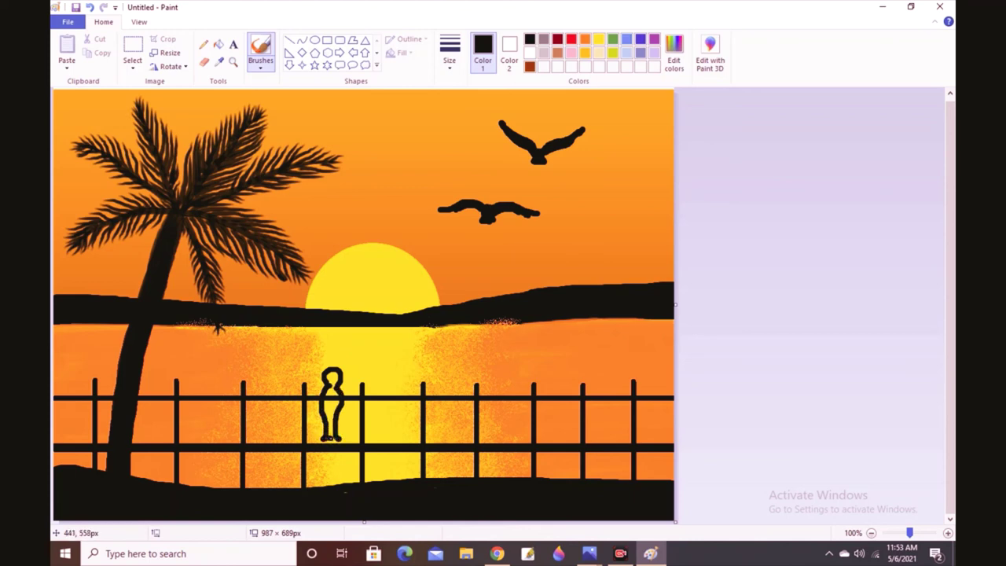
{"action": "mouse_move", "coordinate": [332, 386]}
{"action": "left_mouse_down"}
{"action": "mouse_move", "coordinate": [331, 436]}
{"action": "mouse_move", "coordinate": [325, 412]}
{"action": "mouse_move", "coordinate": [335, 399]}
{"action": "left_mouse_up"}
Paint a second black bird perched right of the post below the sun, and add small beaks so both birds face each other
{"action": "mouse_move", "coordinate": [394, 373]}
{"action": "left_mouse_down"}
{"action": "mouse_move", "coordinate": [384, 374]}
{"action": "mouse_move", "coordinate": [390, 388]}
{"action": "mouse_move", "coordinate": [395, 366]}
{"action": "mouse_move", "coordinate": [391, 380]}
{"action": "left_mouse_up"}
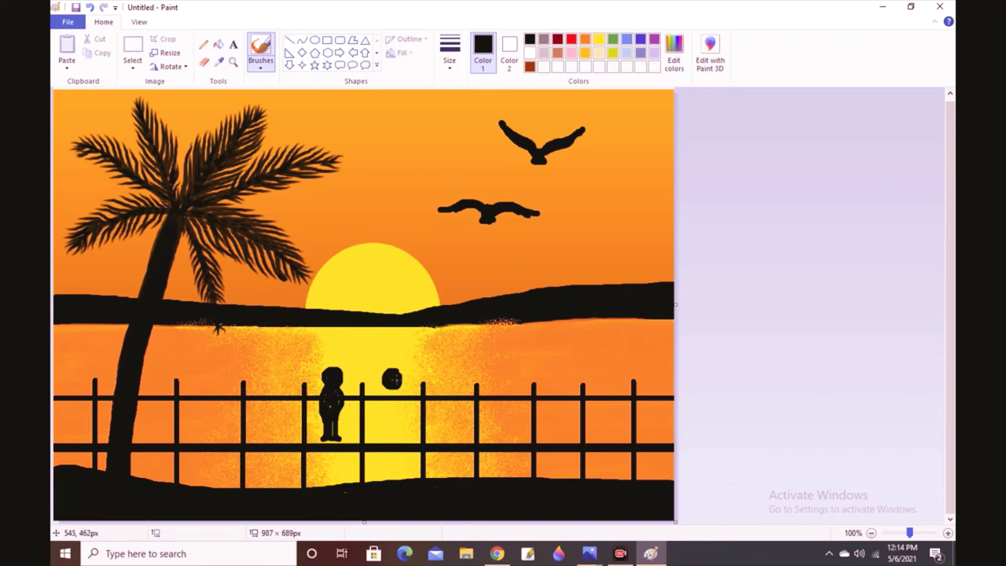
{"action": "mouse_move", "coordinate": [388, 387]}
{"action": "left_mouse_down"}
{"action": "mouse_move", "coordinate": [381, 408]}
{"action": "mouse_move", "coordinate": [400, 389]}
{"action": "mouse_move", "coordinate": [397, 425]}
{"action": "mouse_move", "coordinate": [382, 433]}
{"action": "mouse_move", "coordinate": [398, 430]}
{"action": "left_mouse_up"}
{"action": "mouse_move", "coordinate": [388, 390]}
{"action": "left_mouse_down"}
{"action": "mouse_move", "coordinate": [393, 417]}
{"action": "mouse_move", "coordinate": [385, 404]}
{"action": "left_mouse_up"}
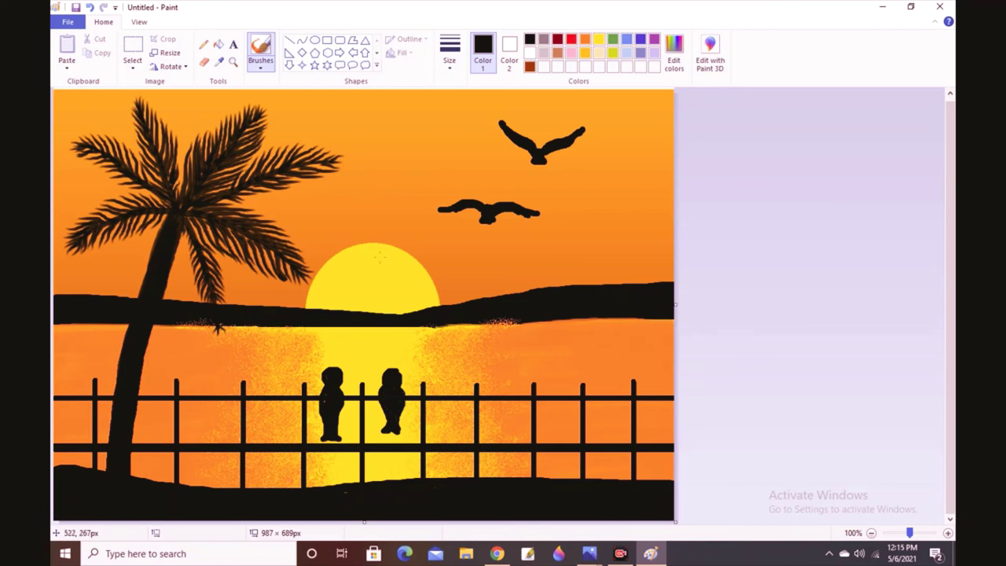
{"action": "left_click", "coordinate": [346, 381]}
Roughen the upper edge of the foreground shore with bumpy black strokes and add small plant tufts along its full width
{"action": "mouse_move", "coordinate": [57, 465]}
{"action": "left_mouse_down"}
{"action": "mouse_move", "coordinate": [319, 487]}
{"action": "mouse_move", "coordinate": [668, 473]}
{"action": "mouse_move", "coordinate": [589, 478]}
{"action": "left_mouse_up"}
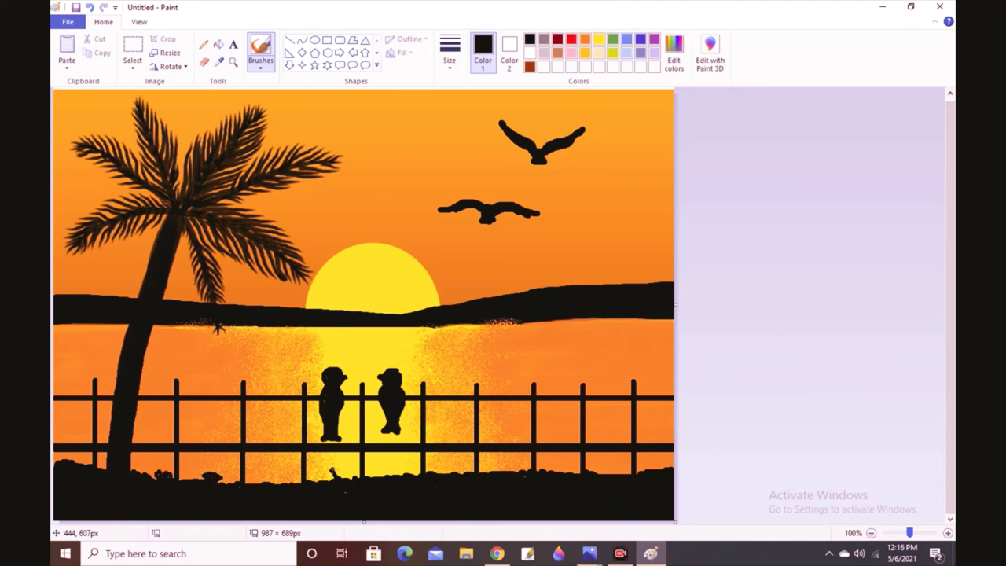
{"action": "left_click_drag", "start_coordinate": [415, 477], "coordinate": [465, 471]}
{"action": "left_click_drag", "start_coordinate": [663, 465], "coordinate": [670, 460]}
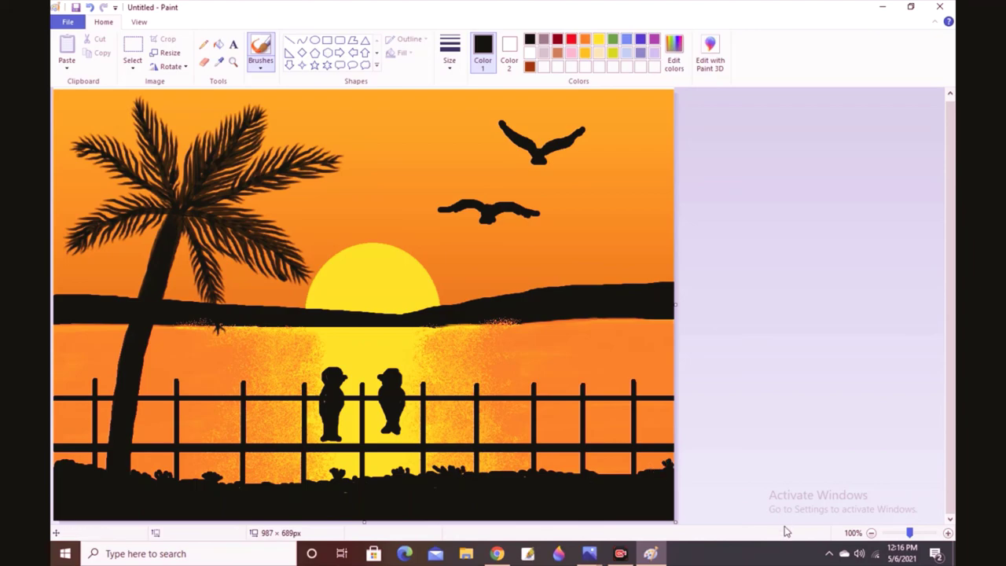